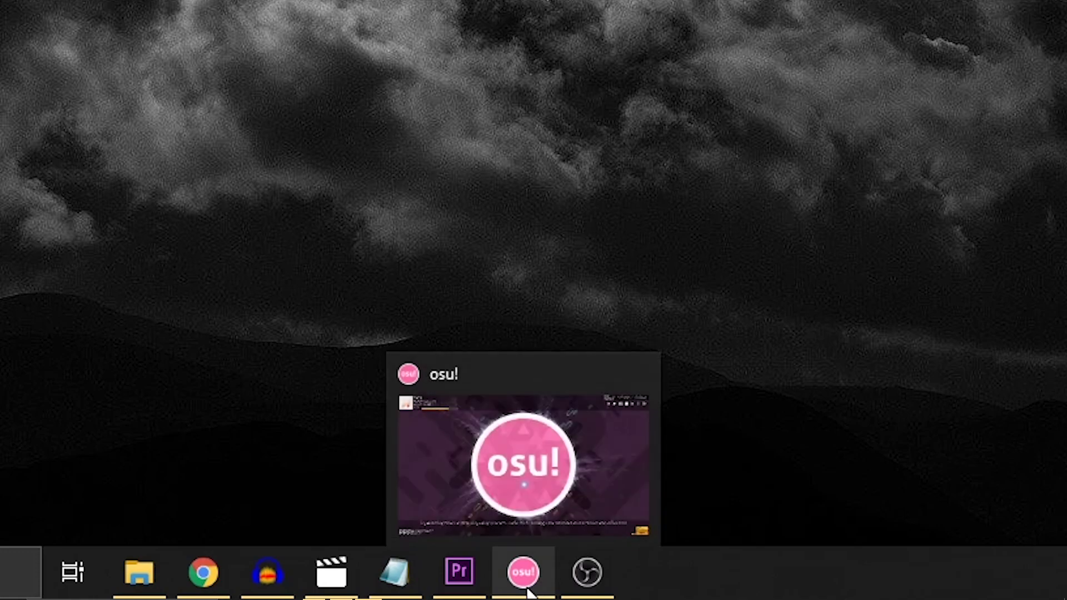
Step: Close the running osu! game
right_click(527, 593)
left_click(522, 519)
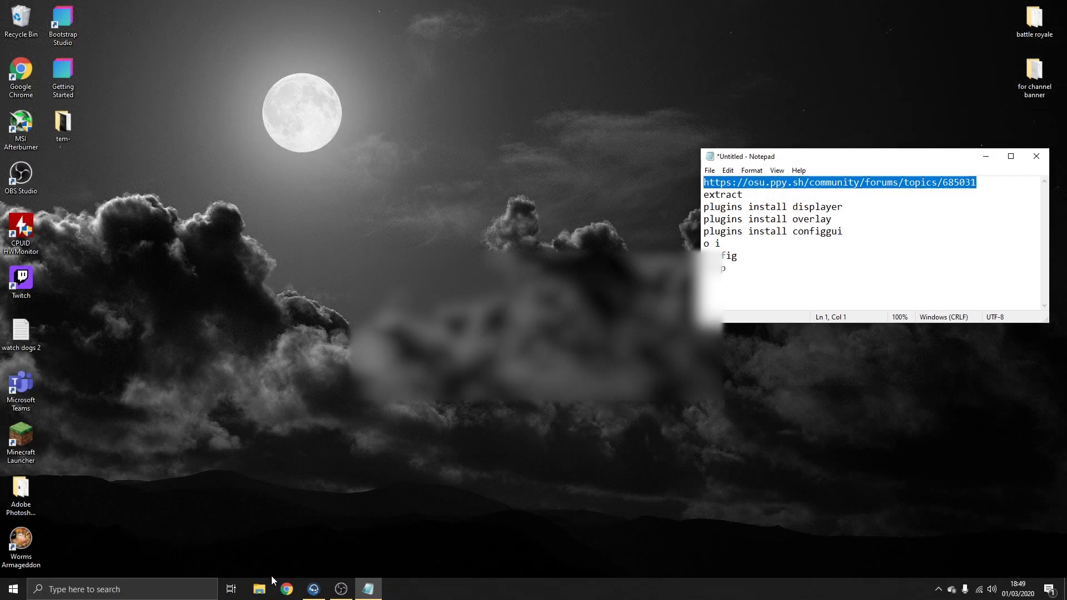
Step: Switch to Chrome and download the Normal Sync package from the Usage and Download section of the RTPP Displayer forum topic
left_click(287, 589)
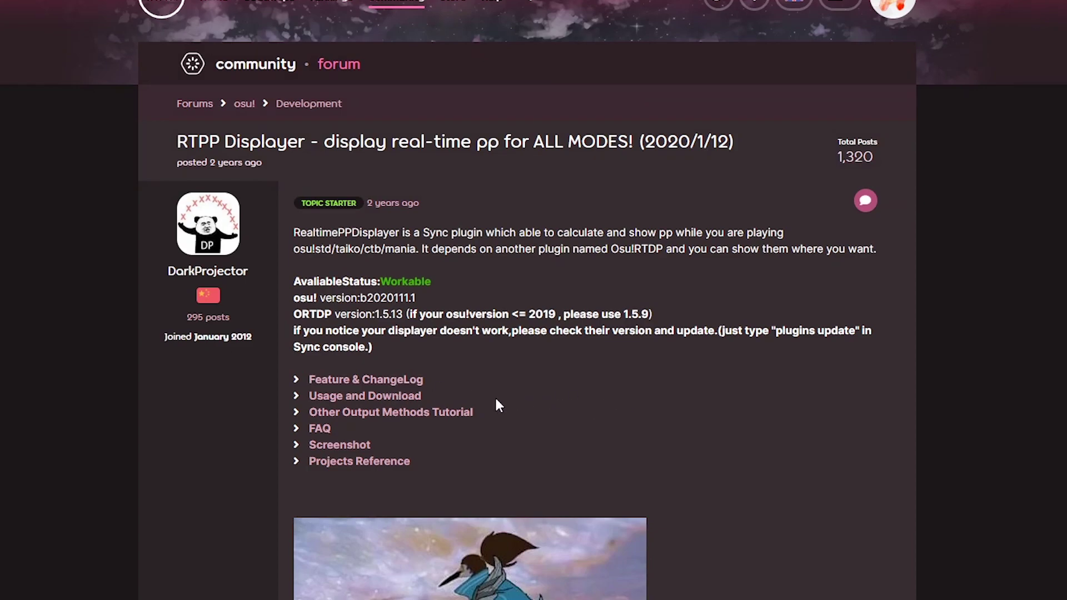
left_click(301, 400)
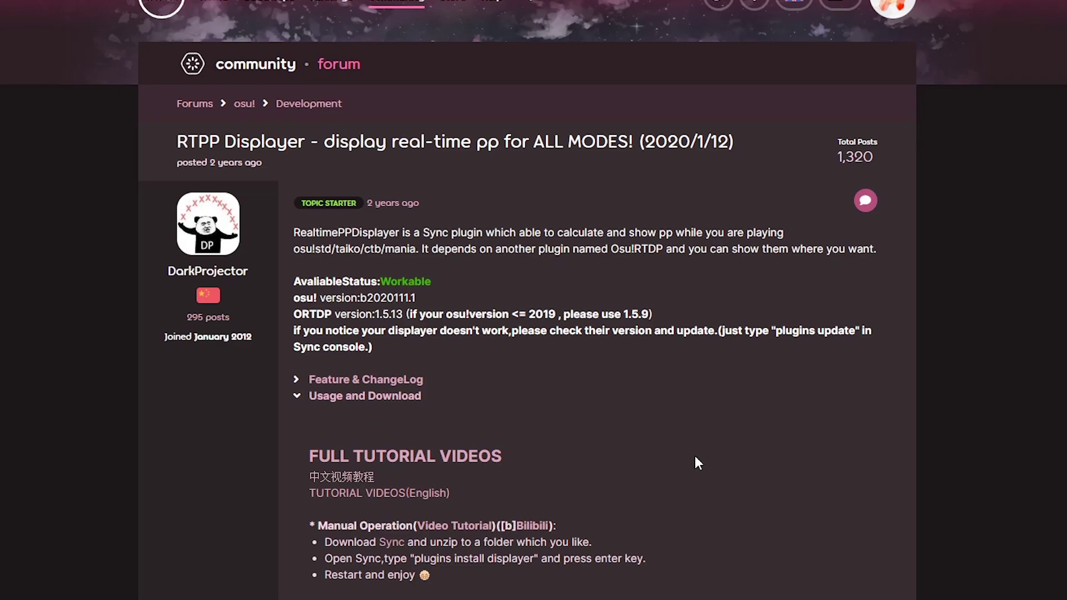
scroll(695, 457, "down", 5)
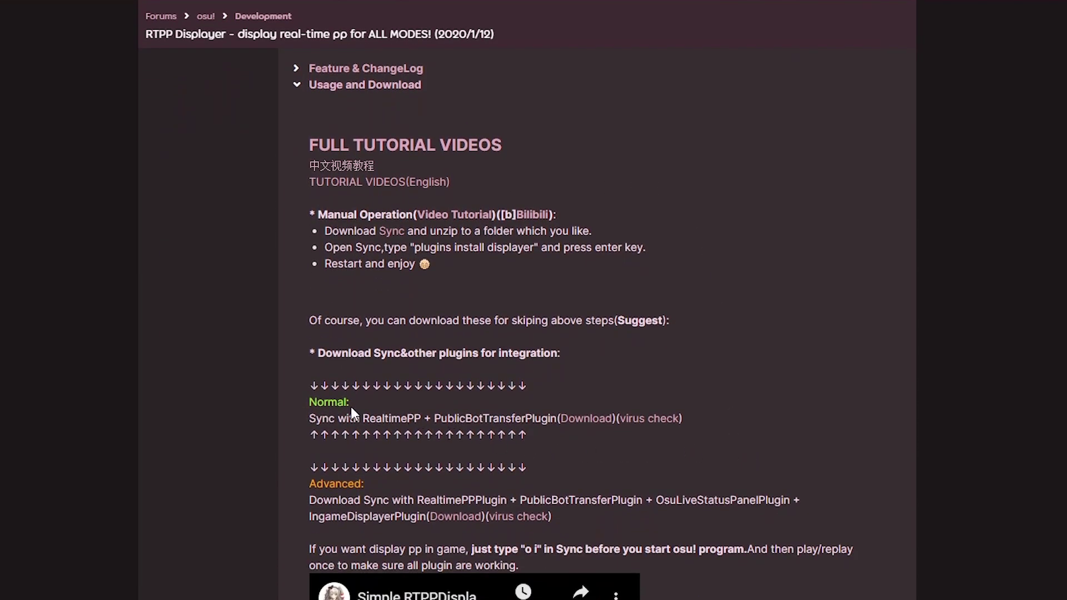
left_click_drag(308, 417, 572, 414)
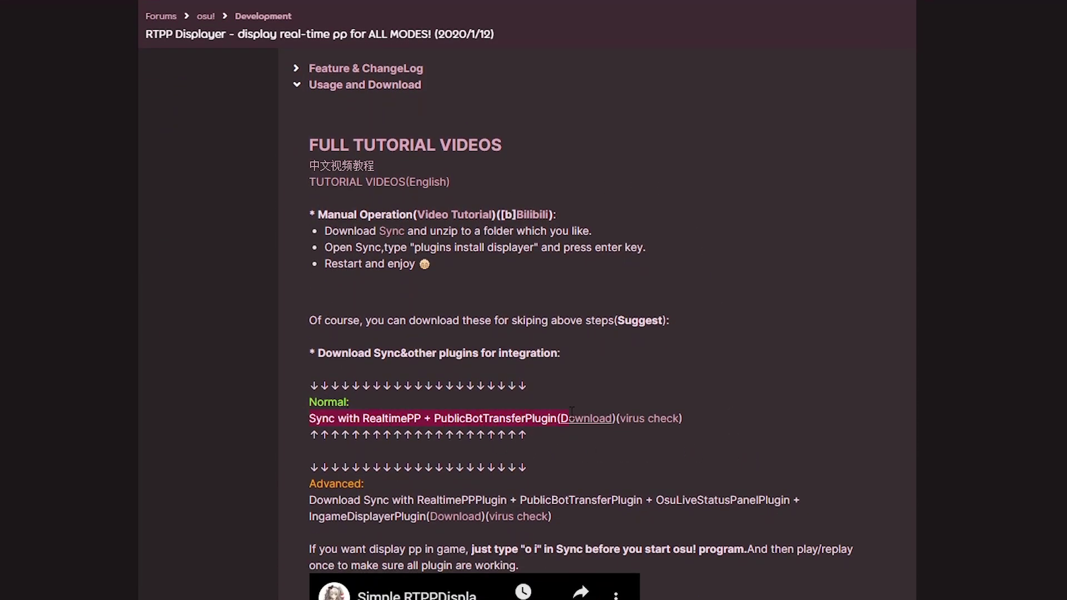
left_click(307, 402)
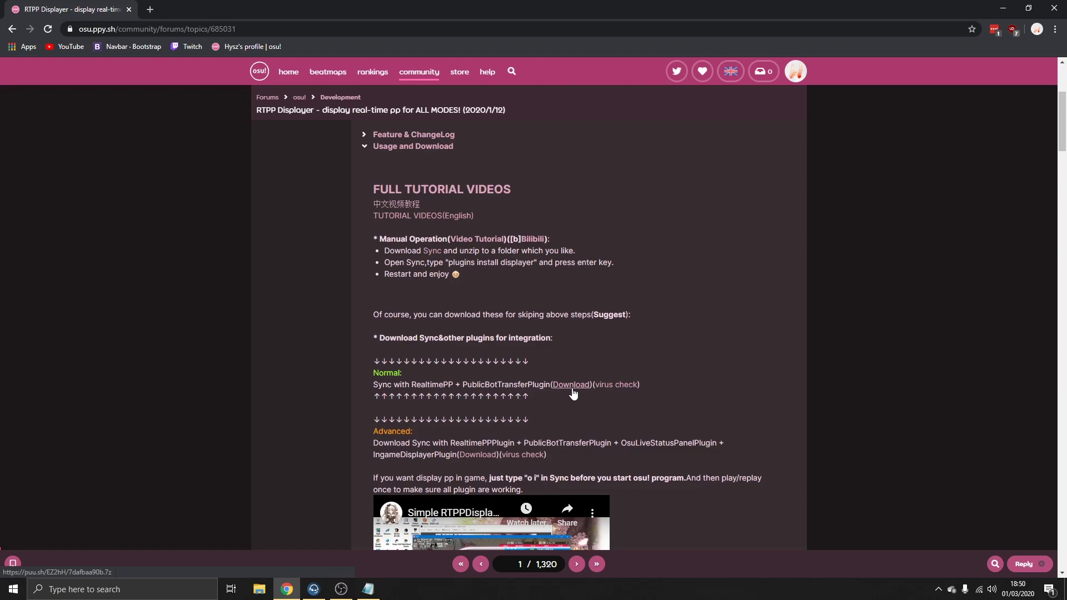
left_click(570, 385)
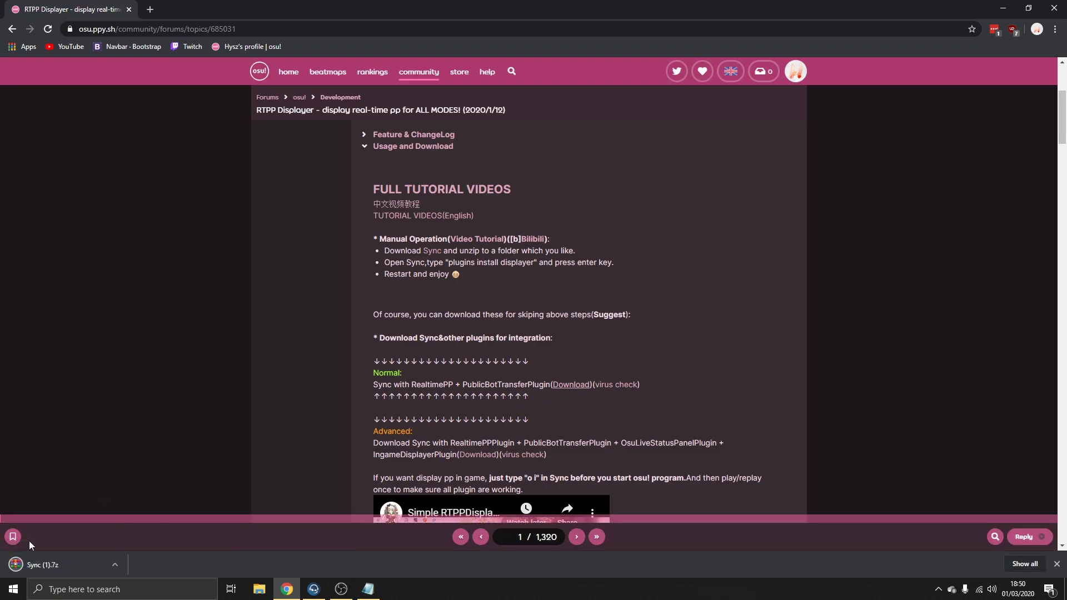
Step: Put the downloaded Sync (1) archive on the desktop and extract it to a Sync (1) folder placed beside it
left_click_drag(38, 565, 569, 233)
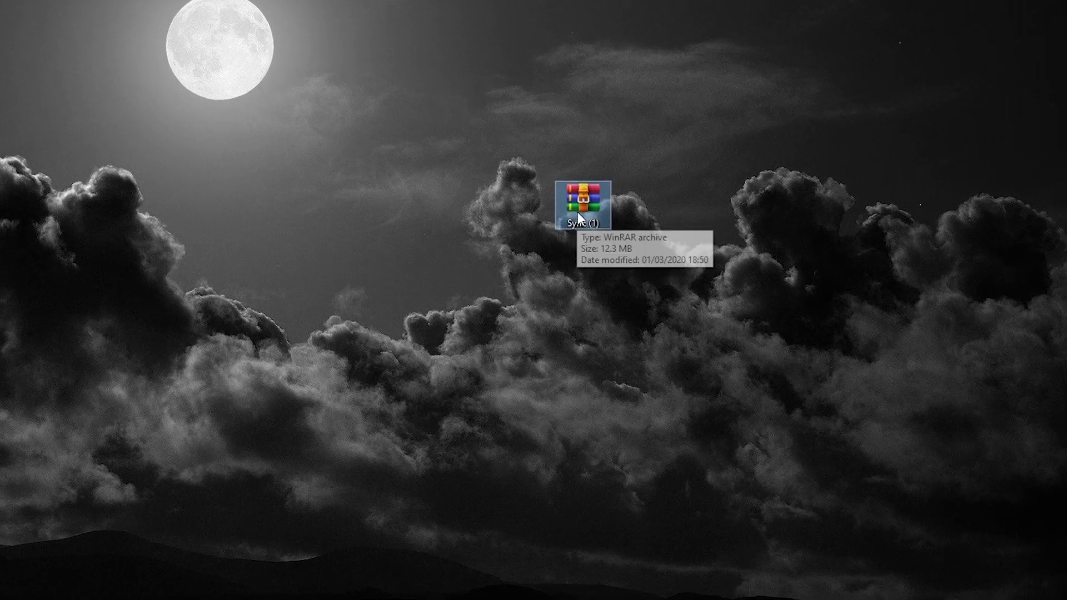
right_click(565, 236)
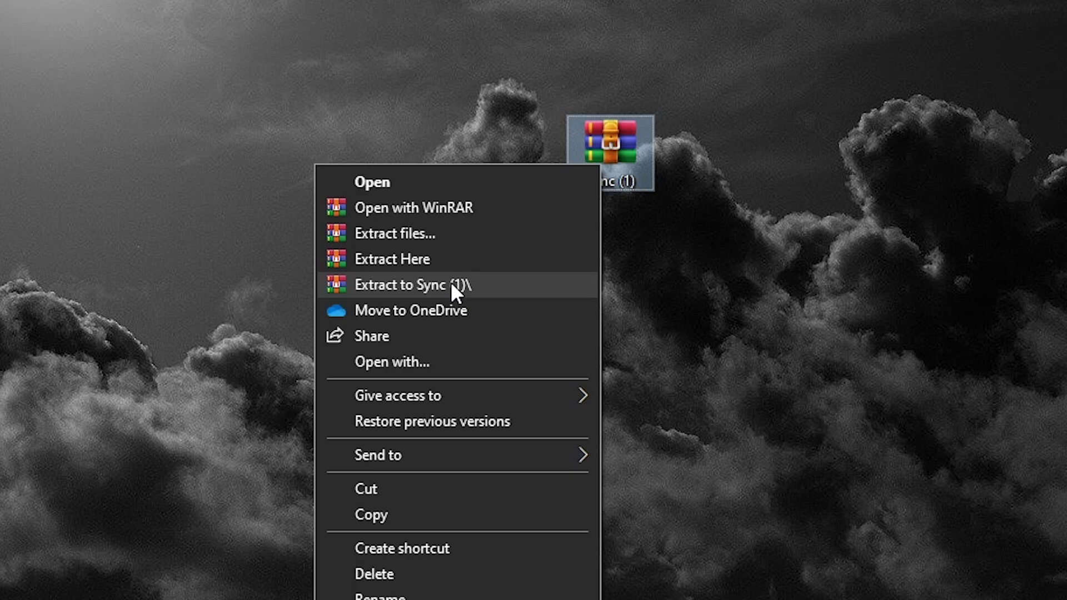
left_click(451, 283)
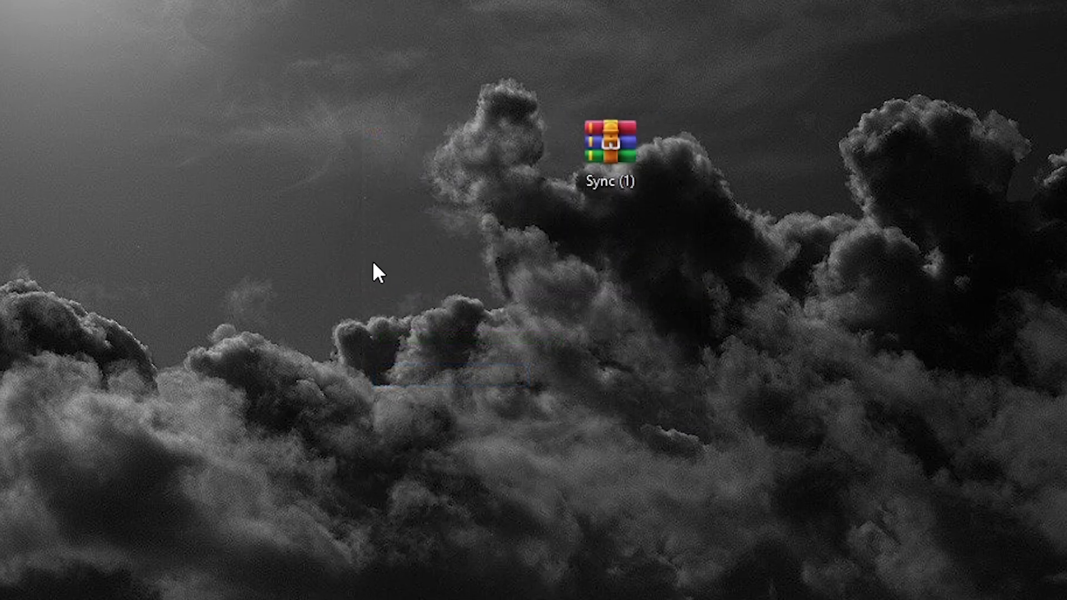
left_click_drag(263, 171, 530, 165)
left_click(552, 295)
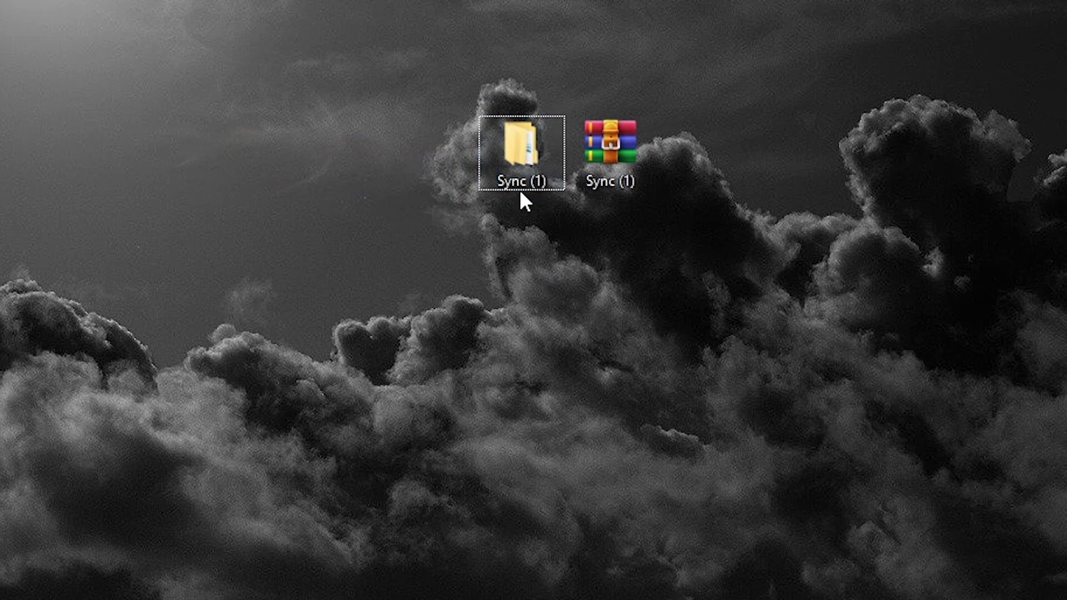
Step: Launch the Sync application from the extracted Sync (1)\Sync folder and leave only its console in view, clear of the folder window
double_click(549, 189)
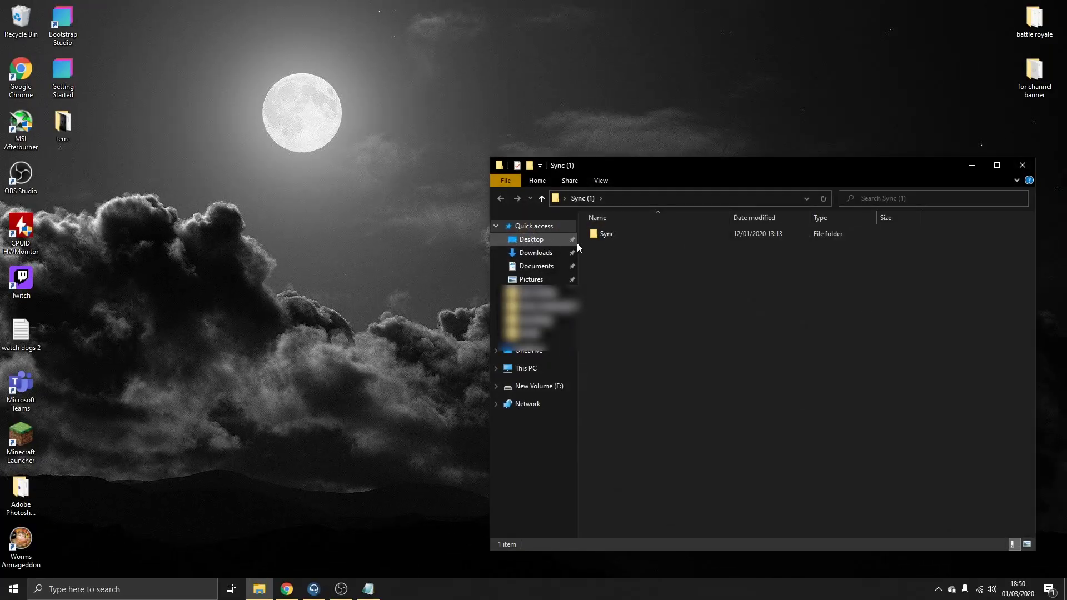
double_click(610, 235)
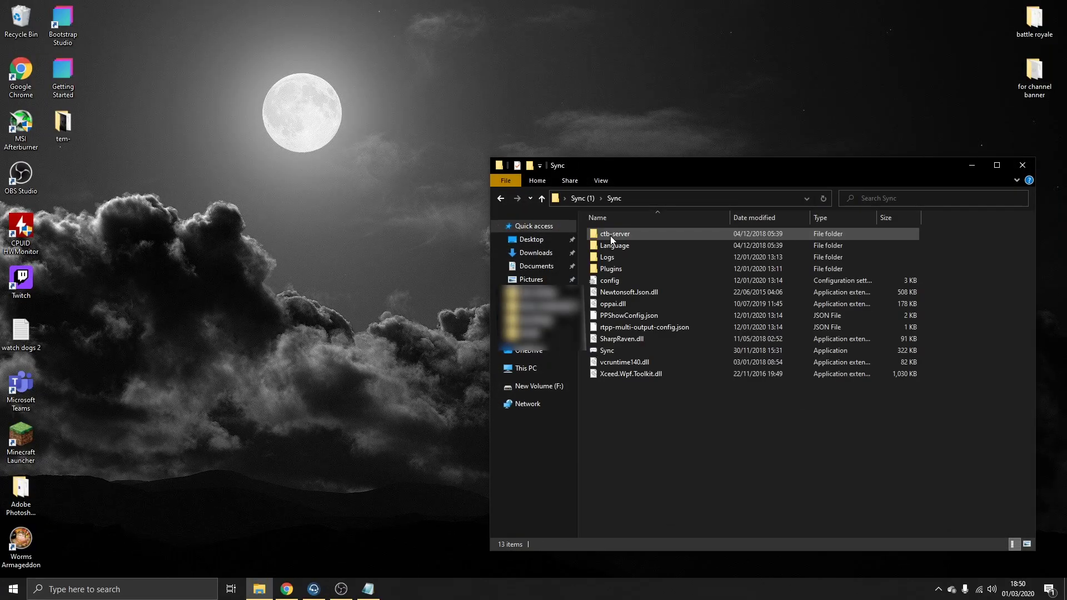
double_click(625, 349)
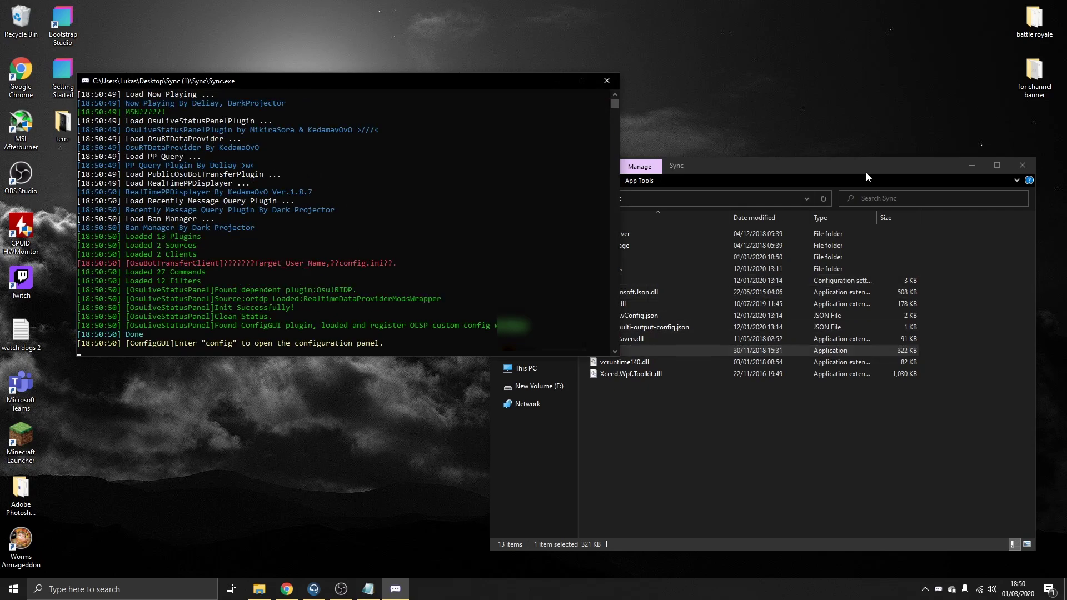
left_click(970, 166)
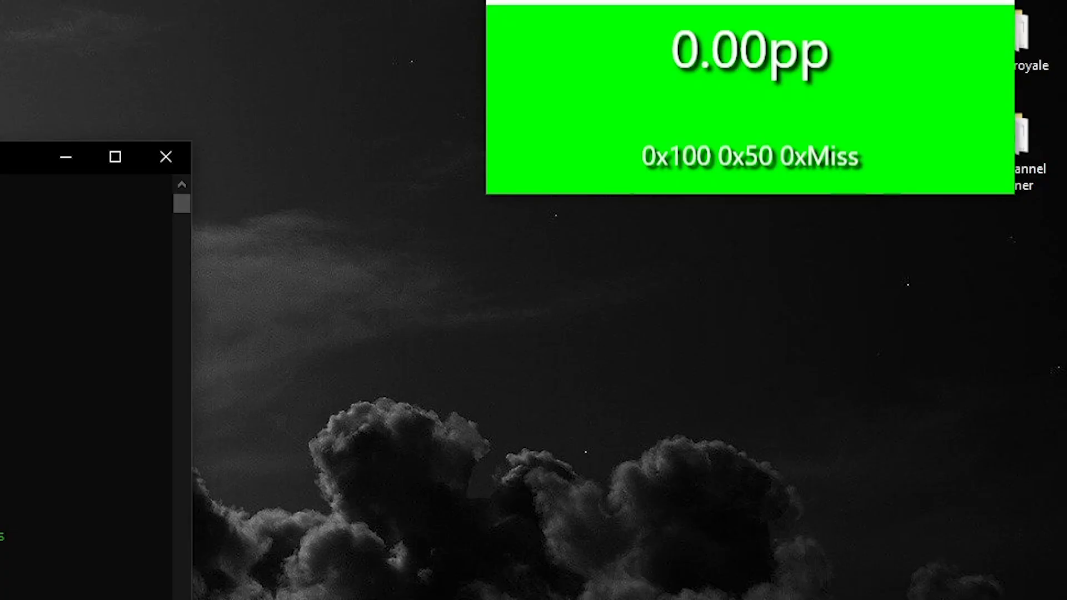
left_click_drag(459, 81, 558, 90)
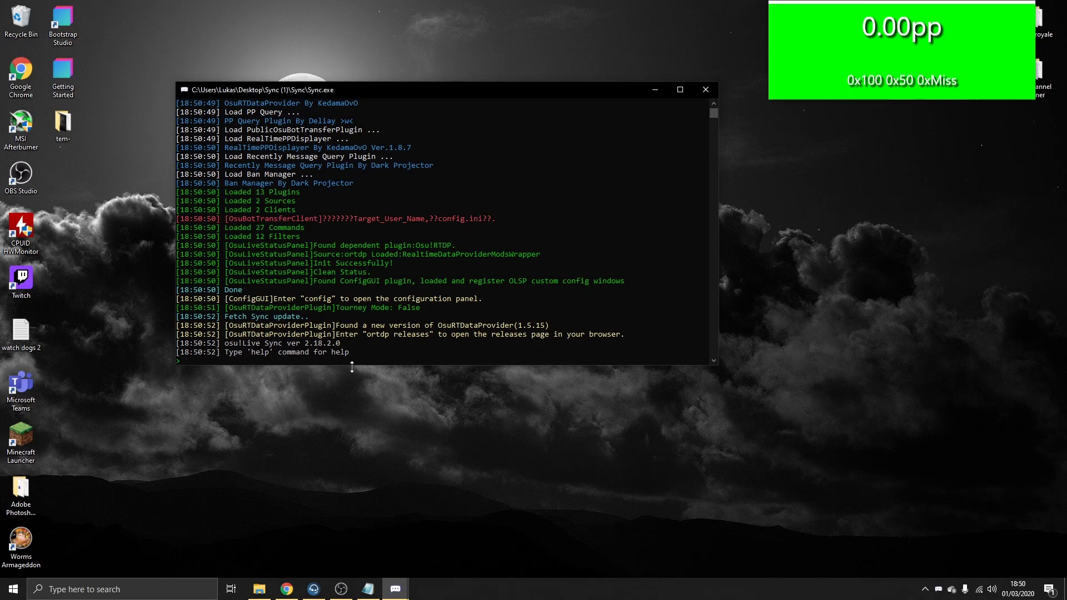
Step: Copy "plugins install displayer" from the Notepad notes, run it in the Sync console and accept the restart with y
left_click(367, 589)
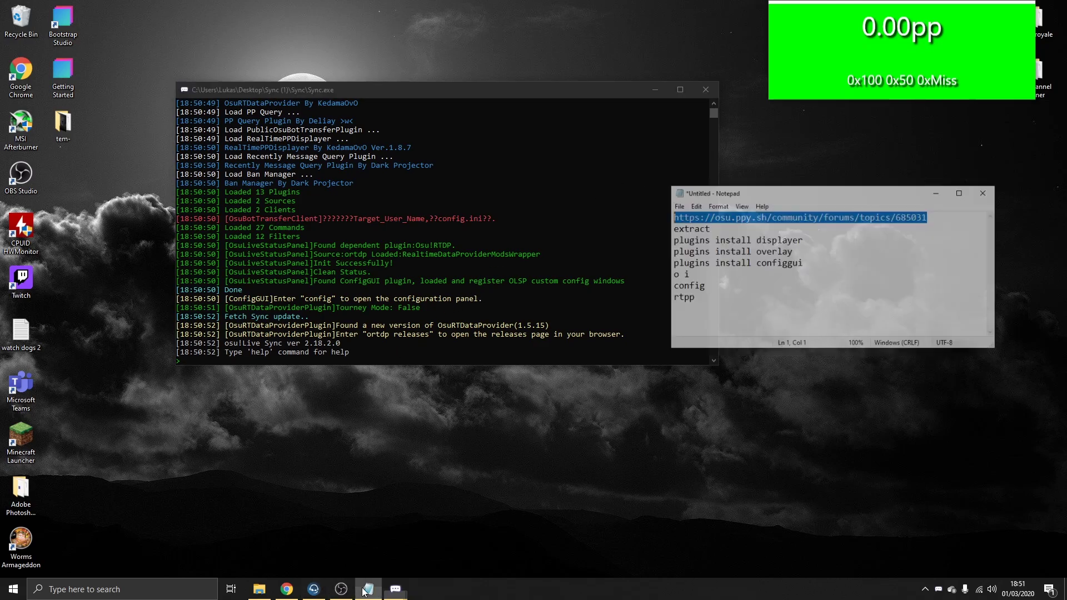
left_click_drag(847, 215, 703, 210)
key("ctrl+c")
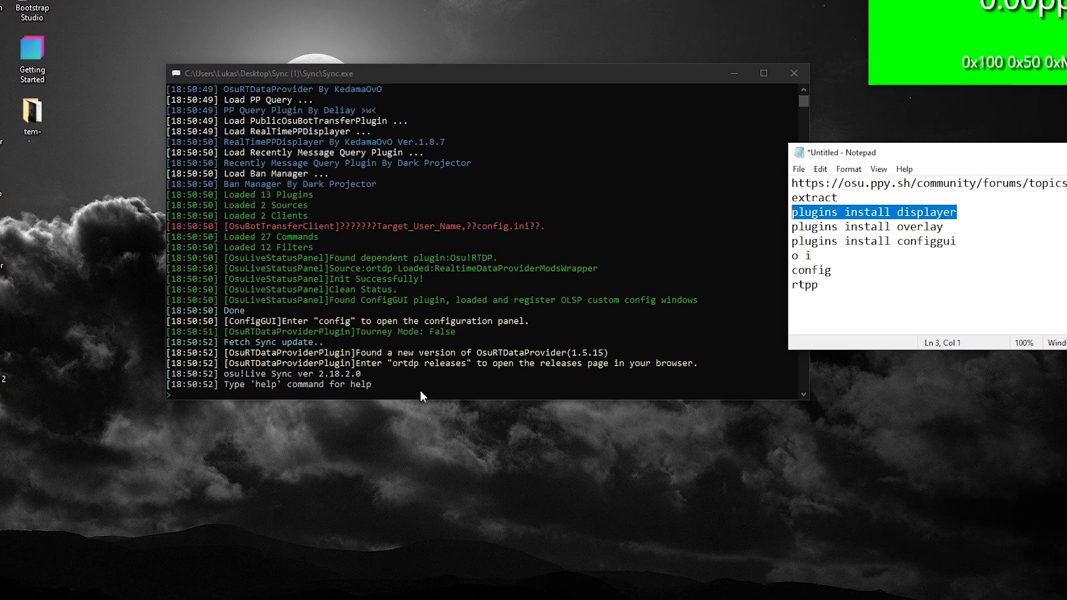
left_click(389, 359)
right_click(388, 359)
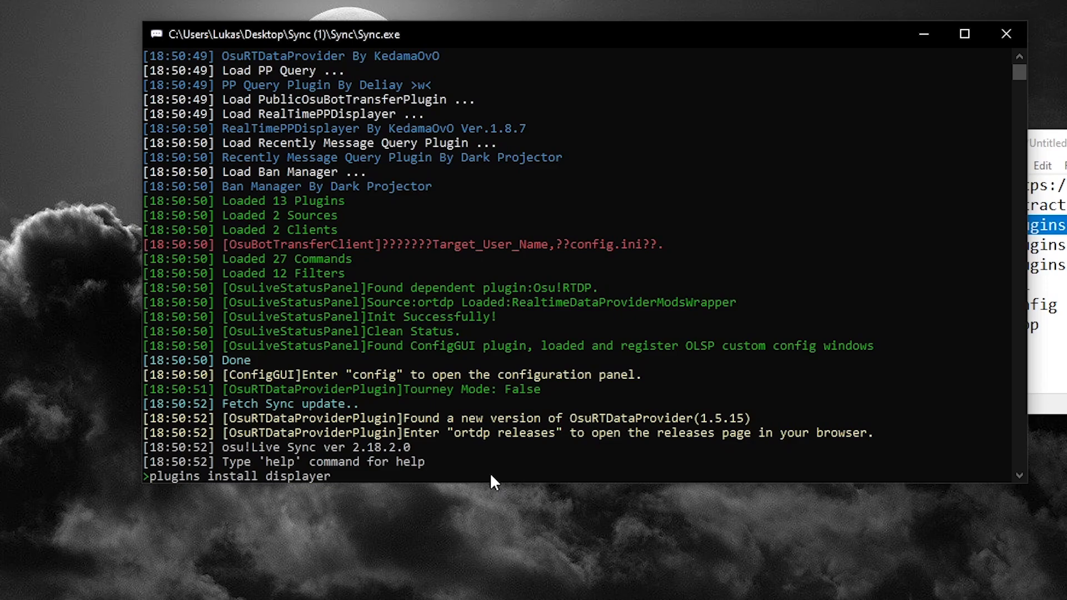
key("Return")
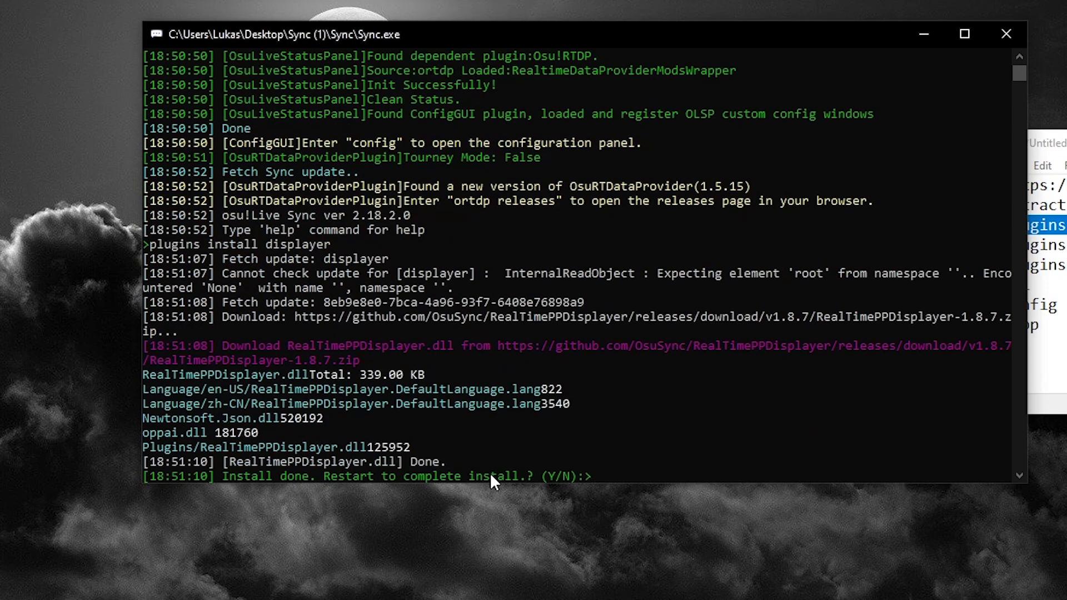
type("y")
key("Return")
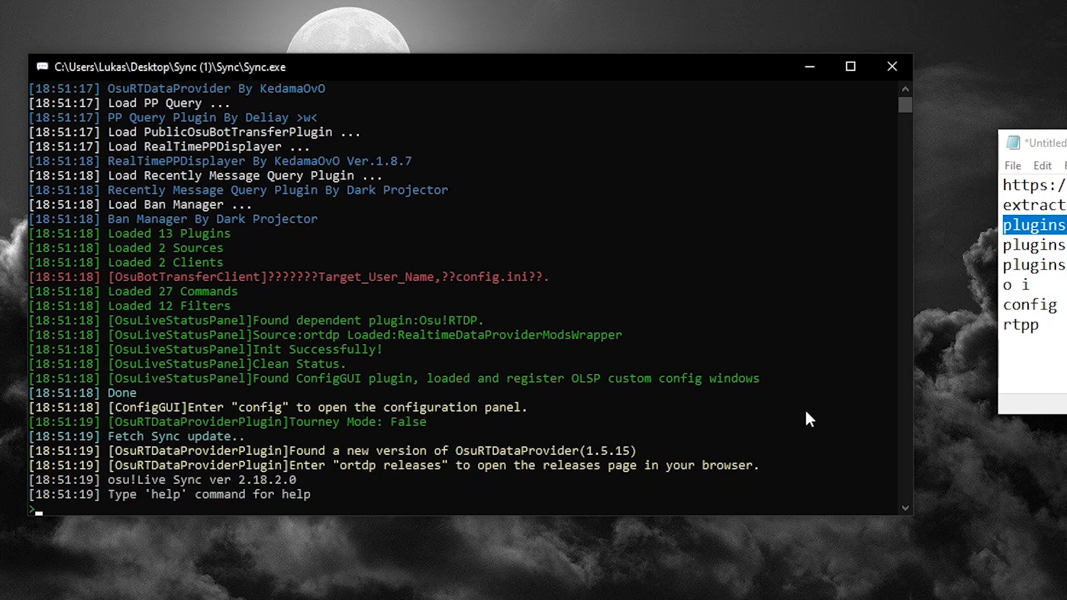
Step: Run "plugins install overlay" from the notes in the Sync console and accept the restart with y
left_click_drag(1062, 245, 1005, 244)
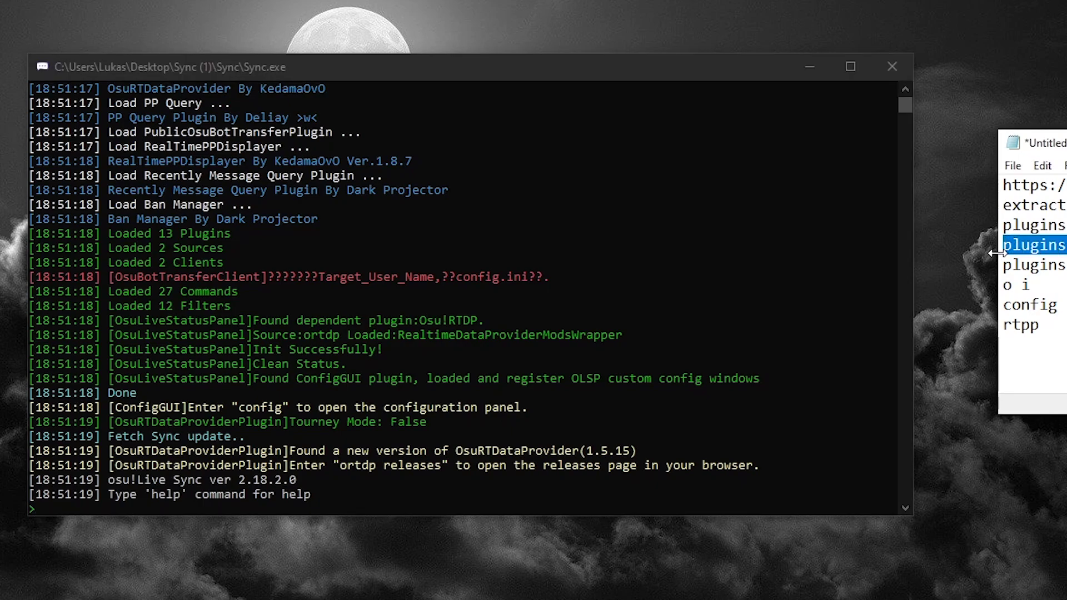
left_click(415, 503)
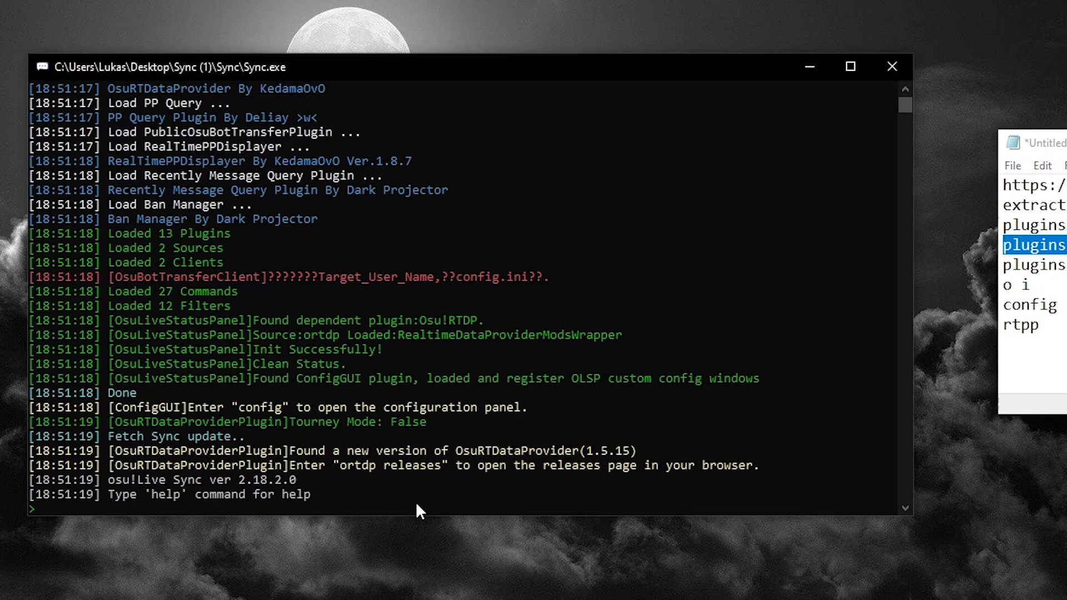
type("plugins install overlay")
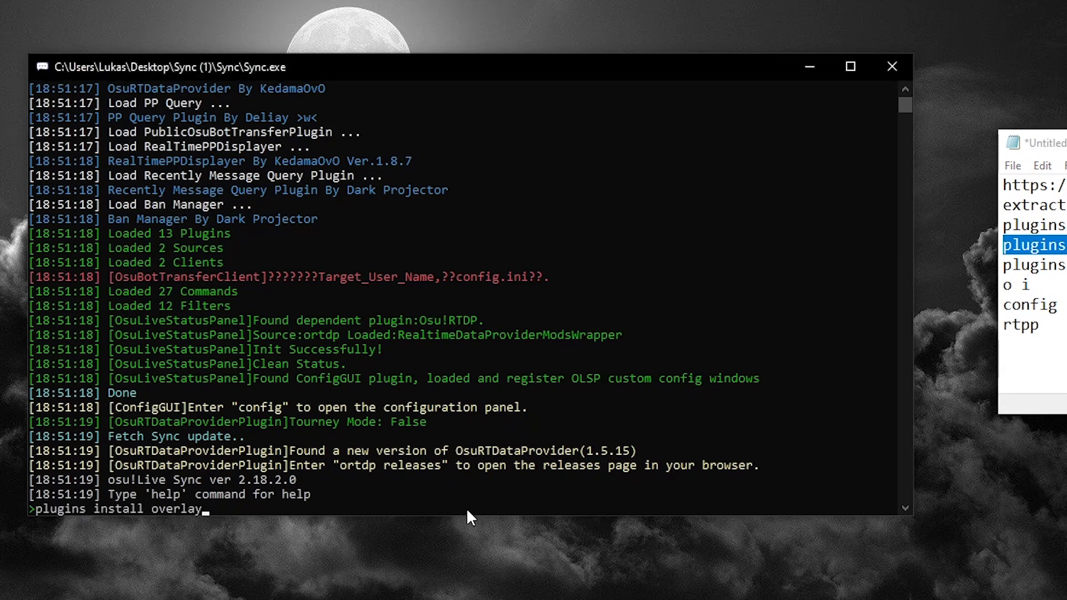
key("Return")
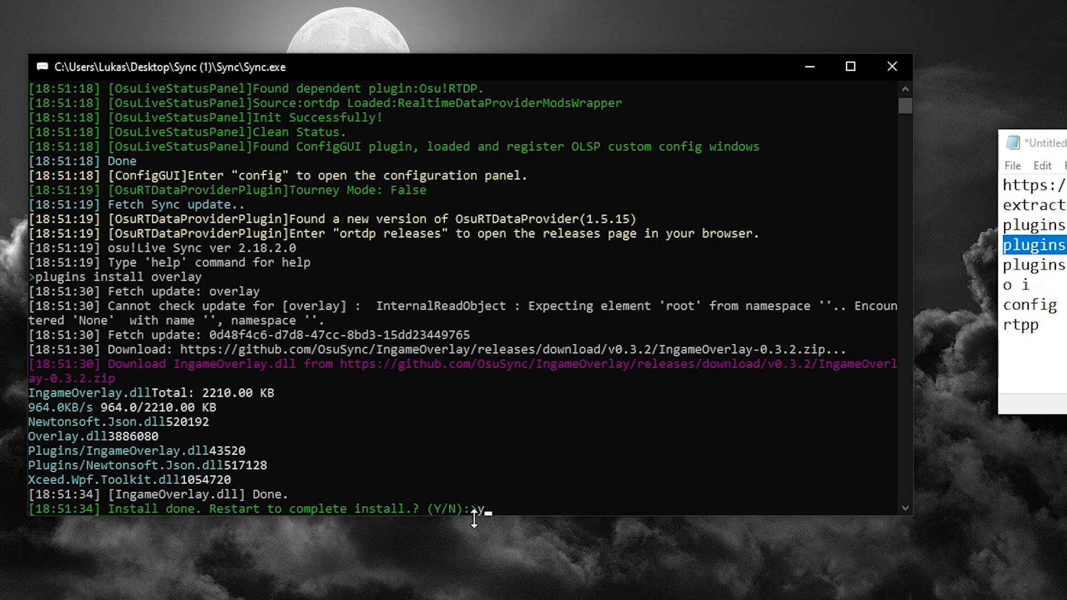
key("Return")
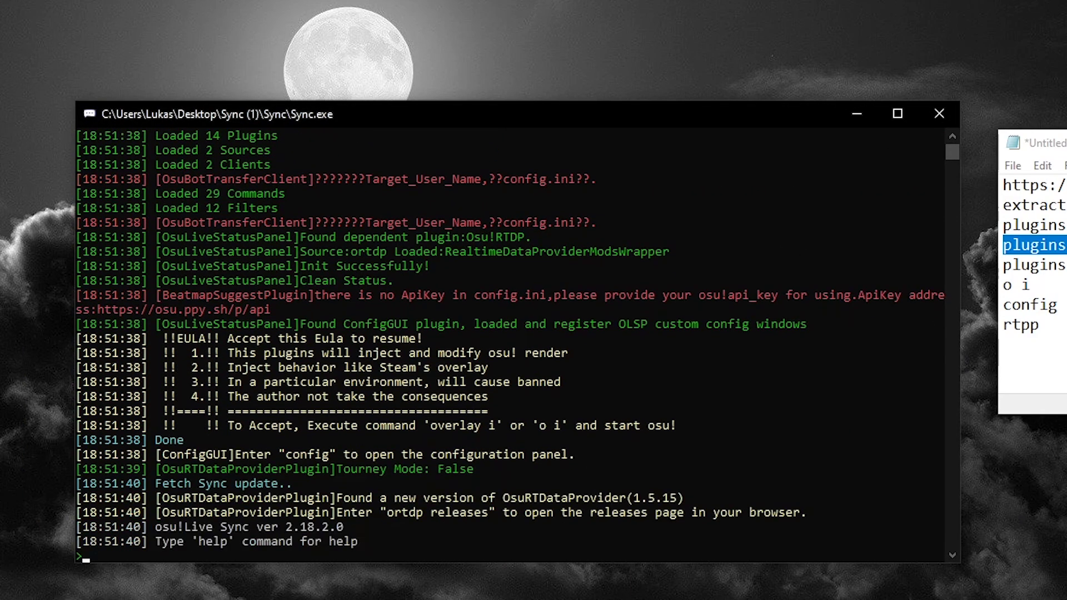
Step: Run "plugins install configgui" from the notes in the Sync console, restart Sync and reposition its console window
left_click_drag(1063, 265, 978, 271)
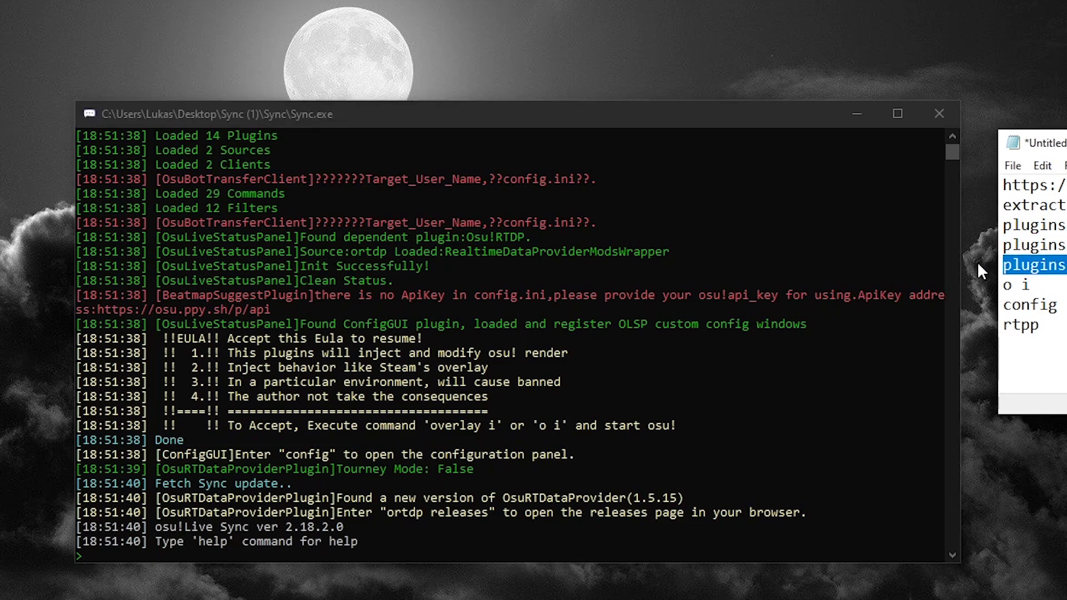
left_click(289, 550)
type("plugins install configgui")
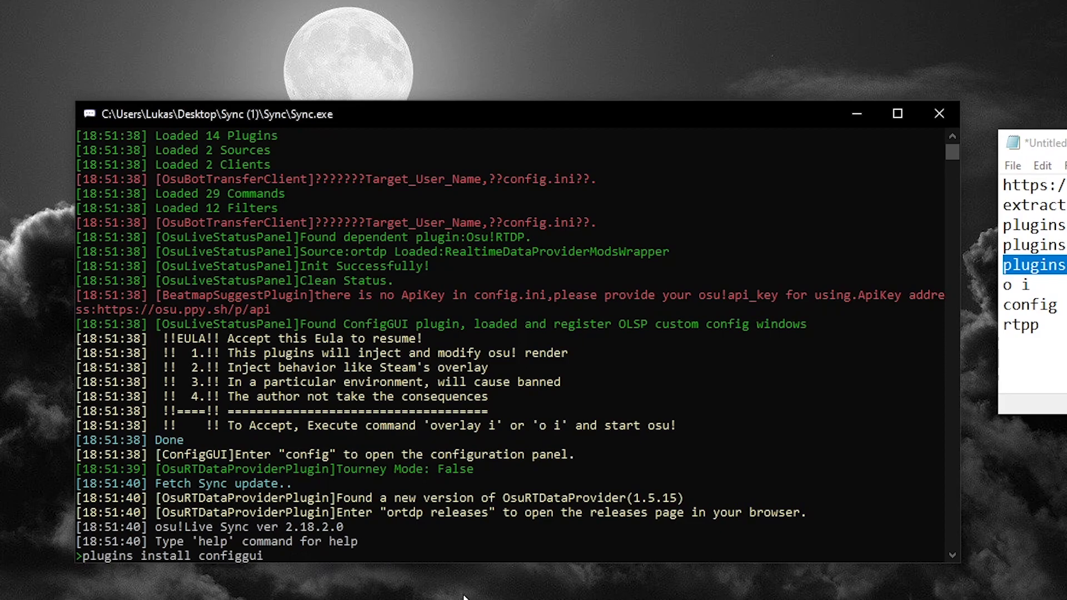
key("Return")
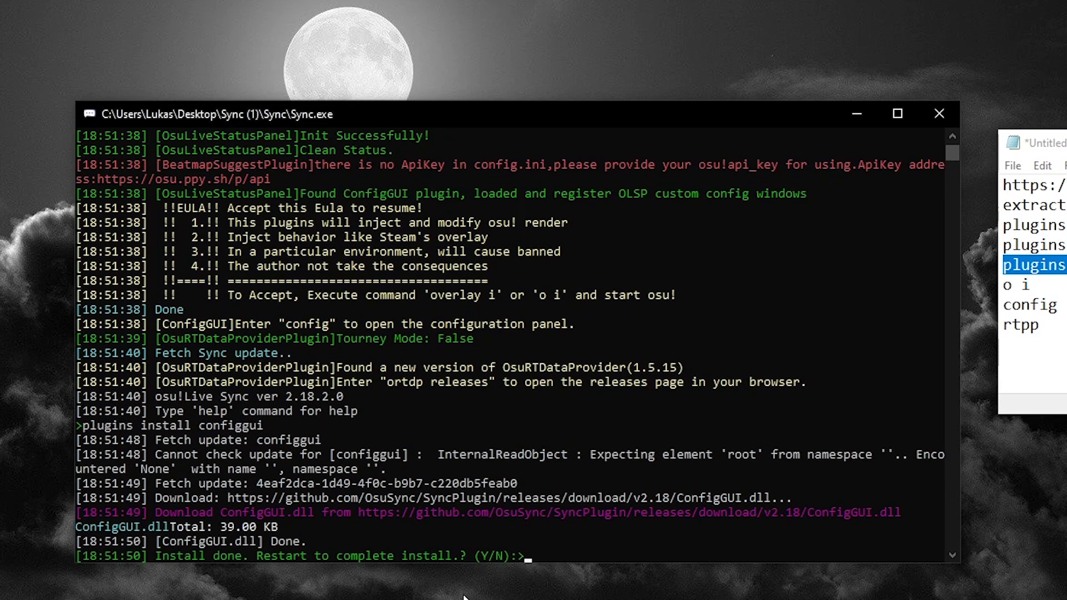
key("Return")
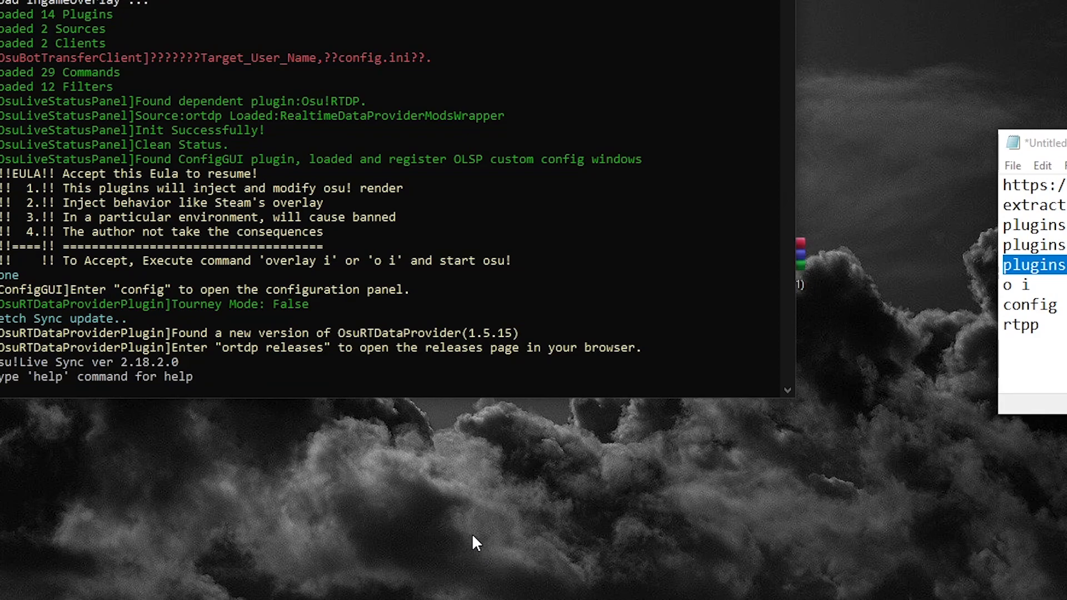
left_click_drag(408, 1, 603, 61)
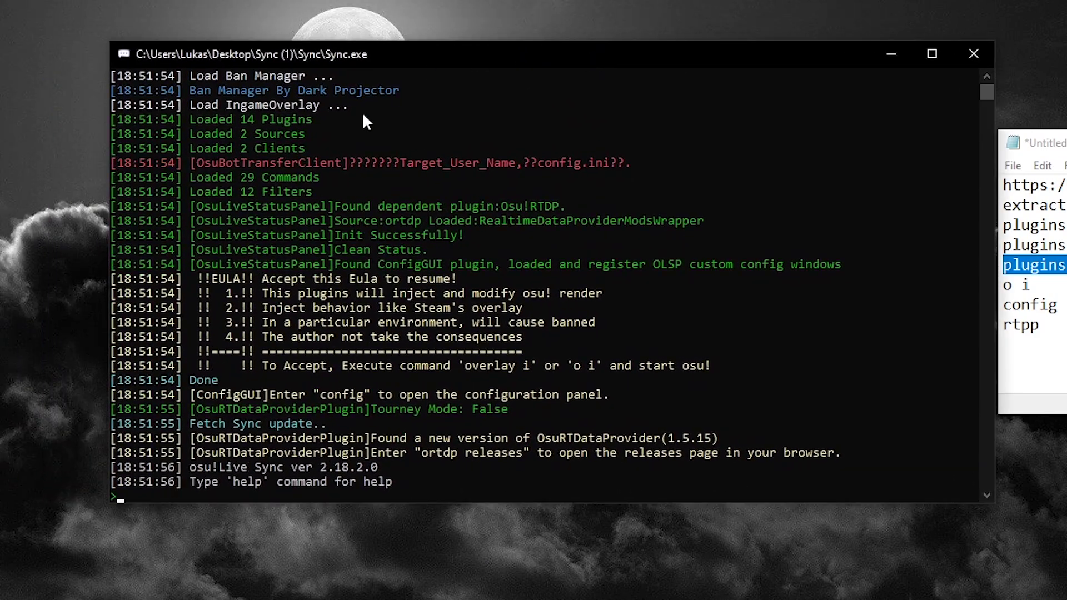
Step: Accept the overlay EULA by running "o i" in the Sync console and highlight the overlay's status message
left_click(650, 494)
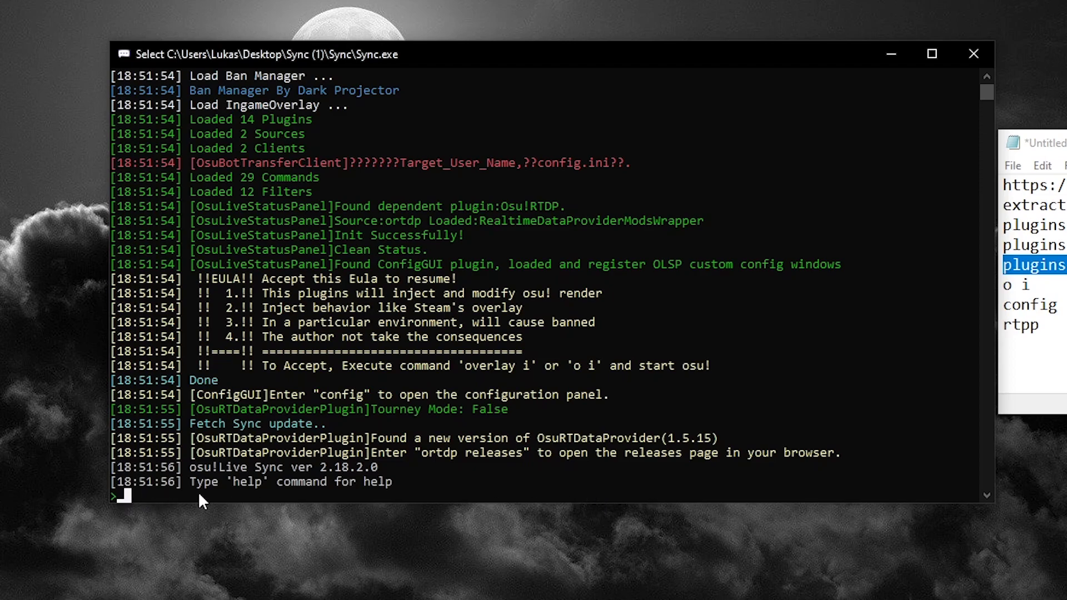
key("Escape")
type("o i")
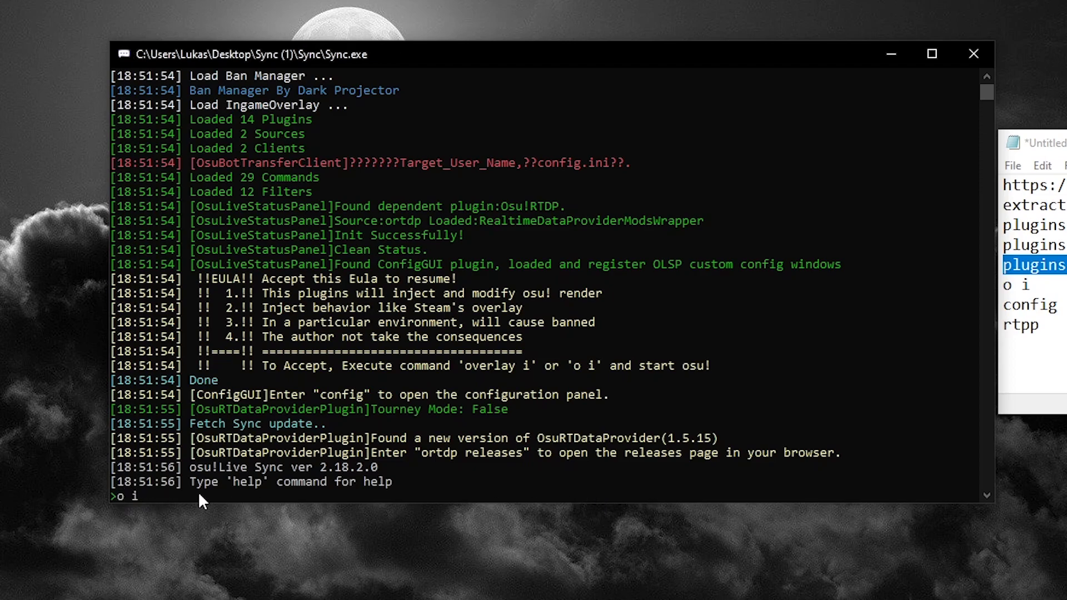
key("Return")
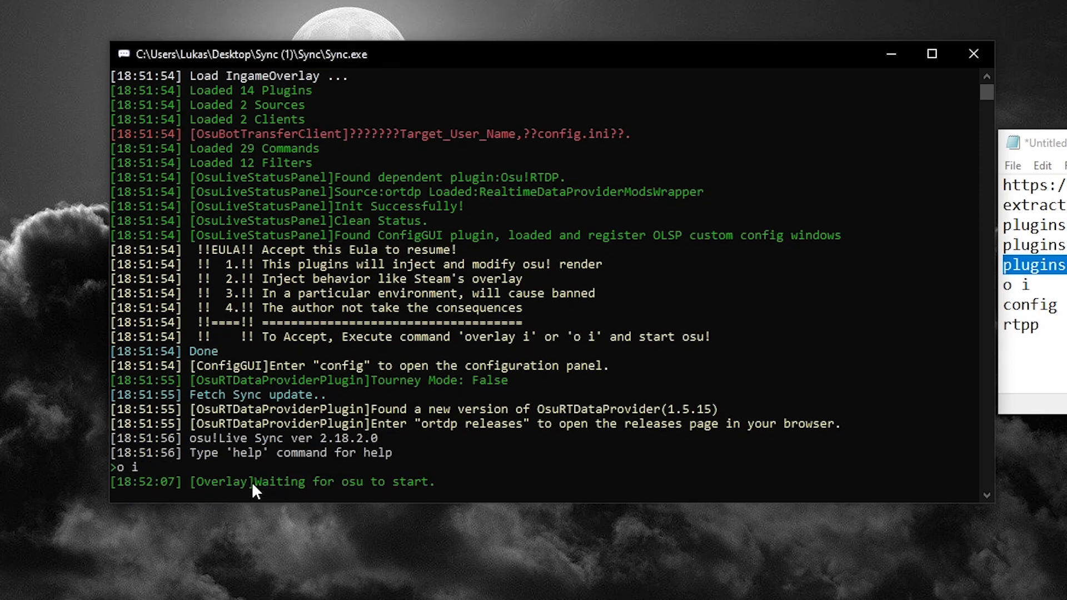
left_click_drag(251, 481, 293, 481)
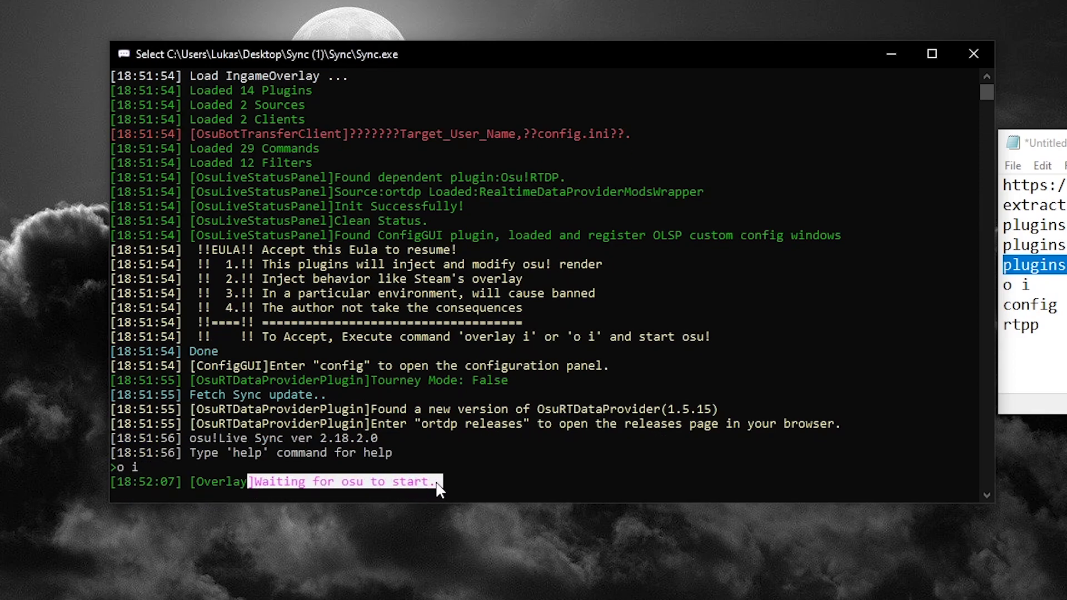
Step: Launch osu! from the system search
key("super")
type("osu")
key("Return")
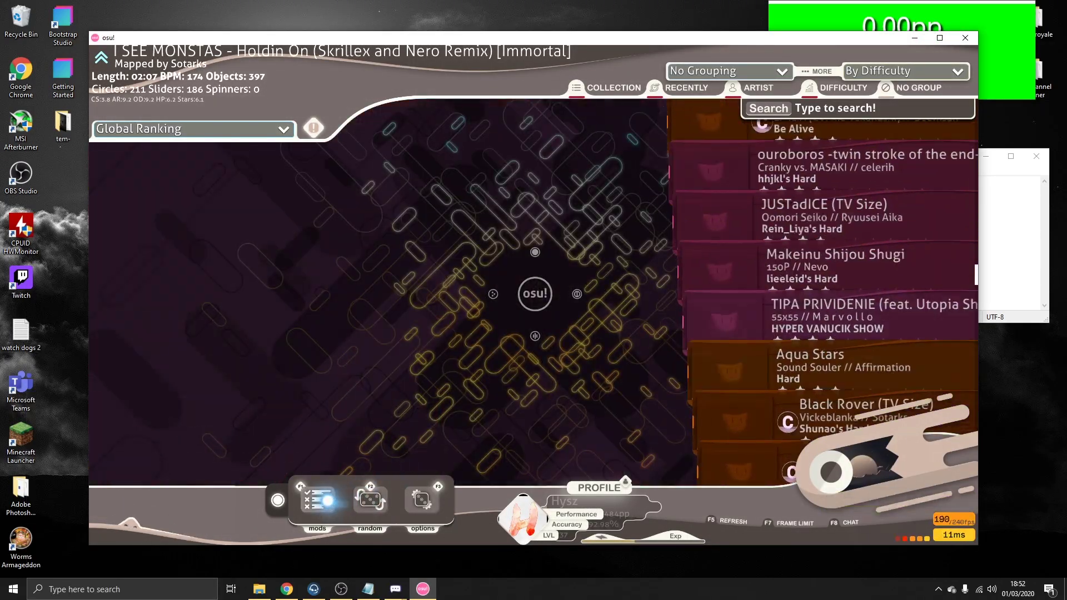
Step: Play the Aqua Stars [Hard] beatmap as an automatic replay and return to song selection
key("F1")
left_click(548, 379)
key("Escape")
key("Return")
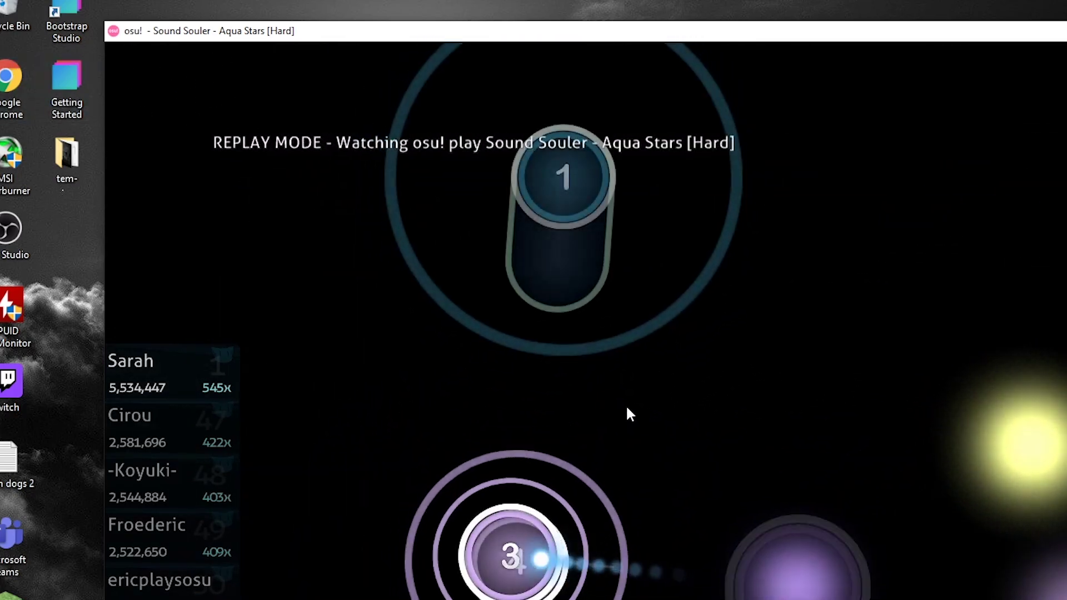
key("Escape")
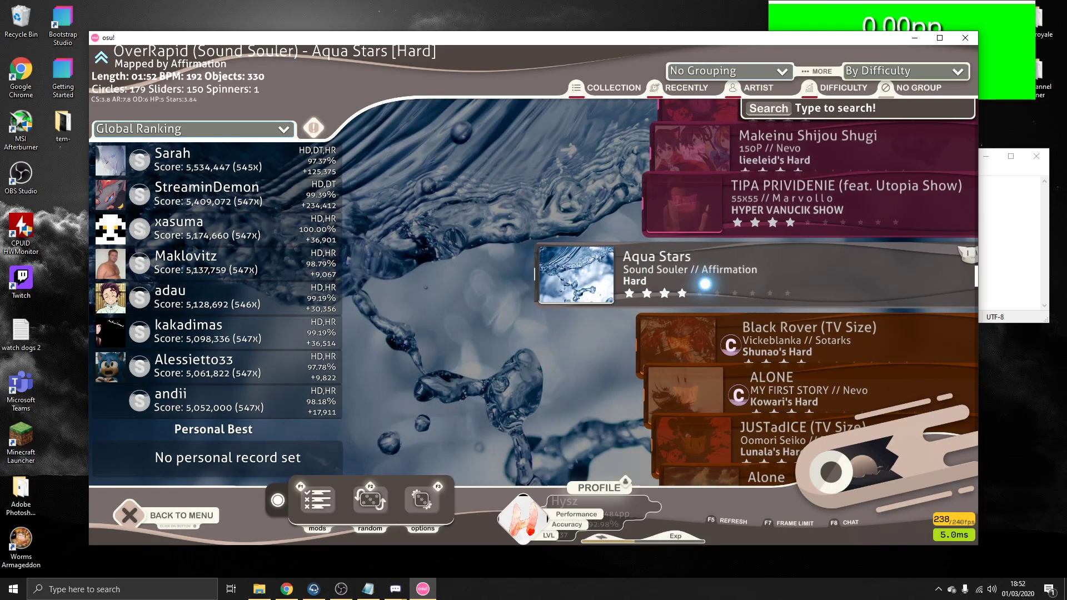
Step: Start Aqua Stars [Hard], leave it paused and run "config" in the Sync console to open the configuration window
left_click(705, 284)
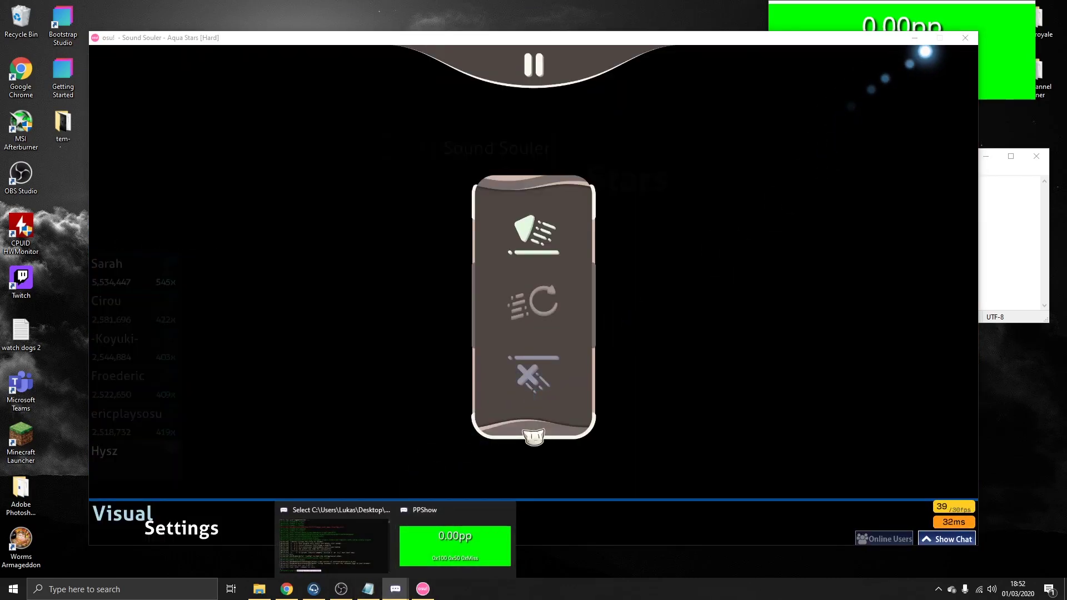
left_click(913, 38)
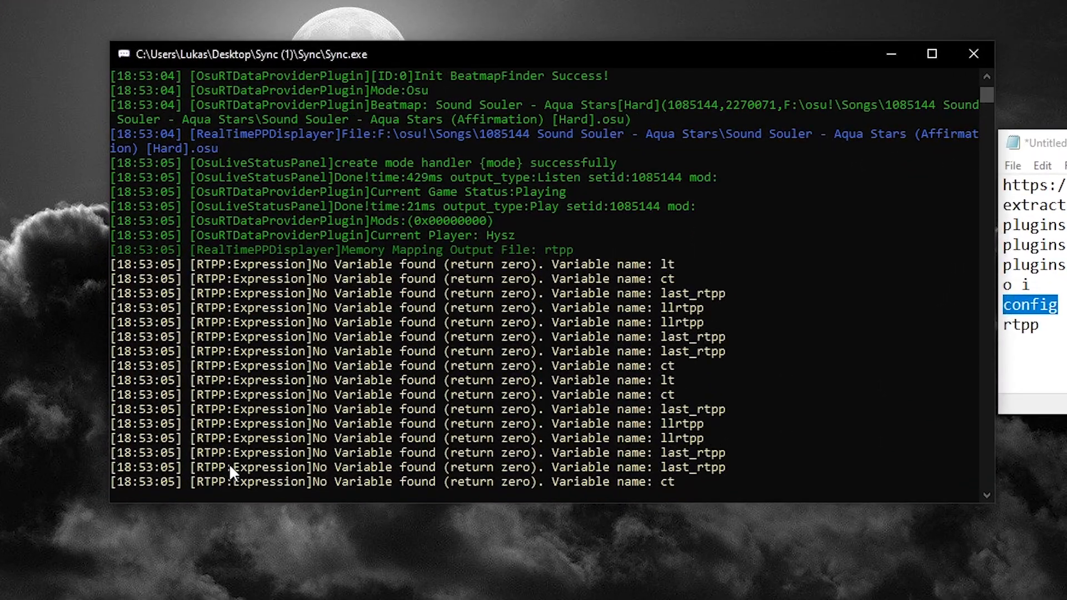
type("config")
key("Return")
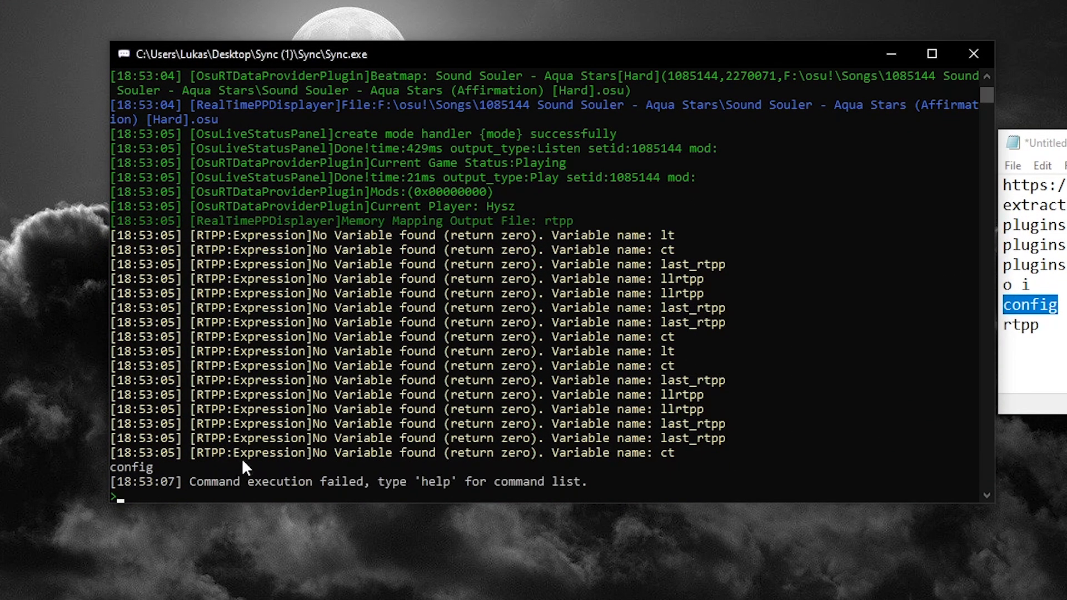
type("config")
key("Return")
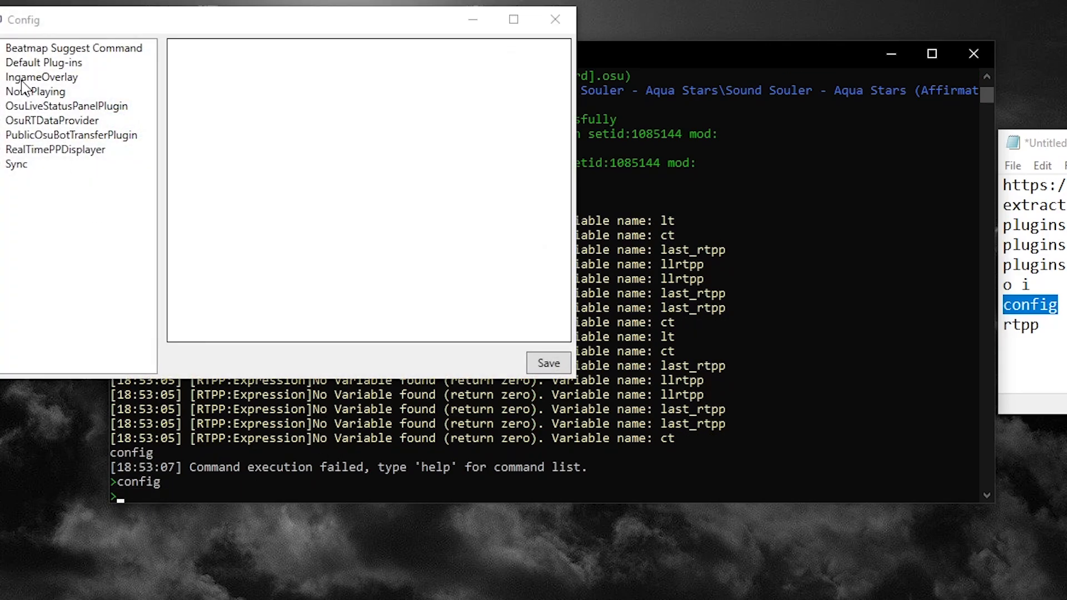
Step: Open the overlay config editor from IngameOverlay's OverlayConfig settings and move its window aside
double_click(2, 82)
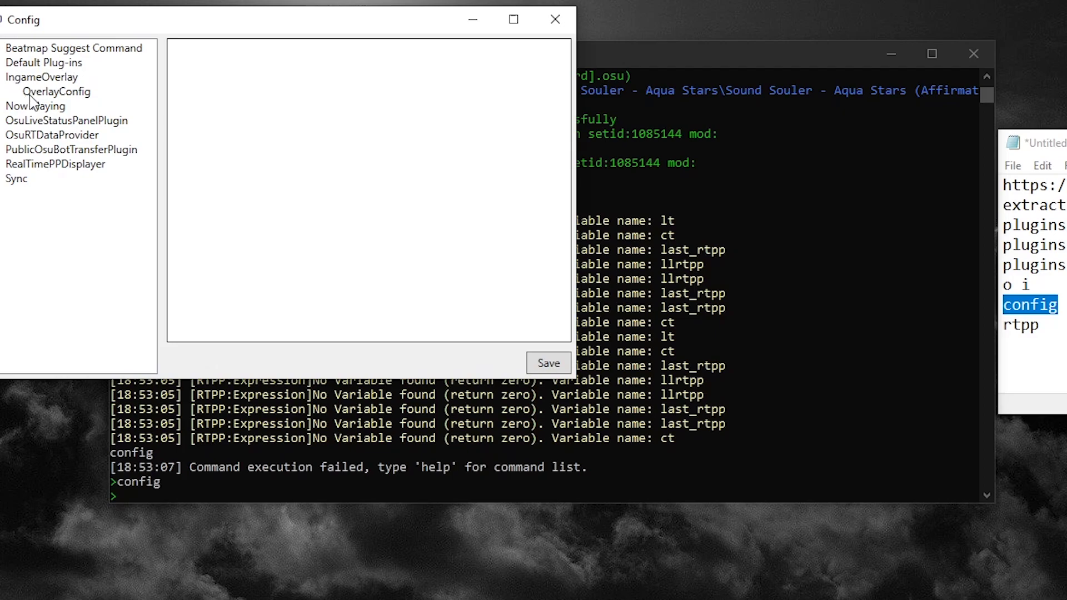
left_click(30, 93)
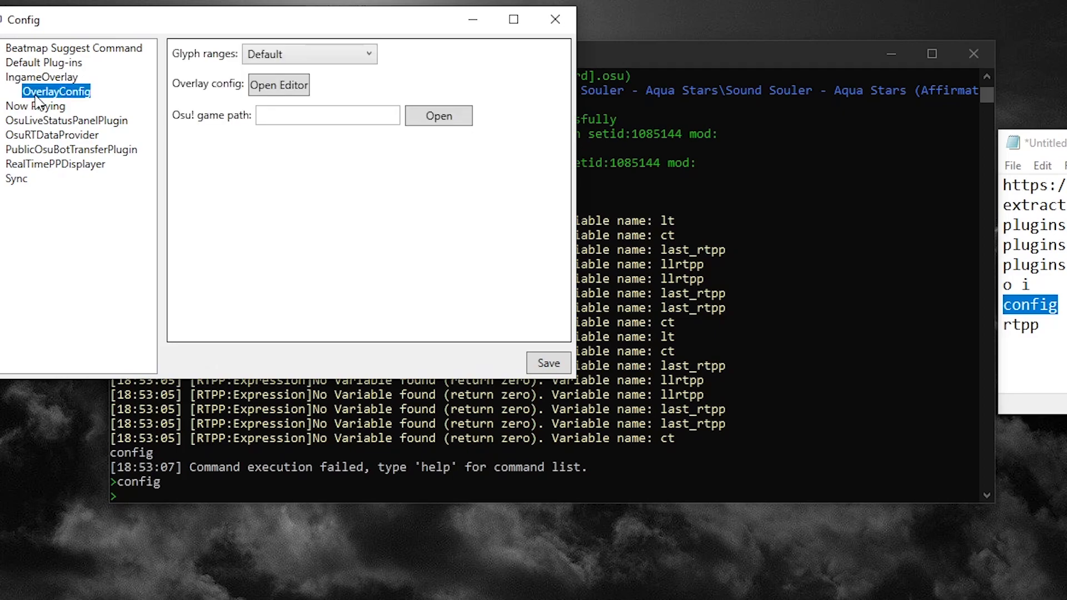
left_click(269, 88)
left_click_drag(261, 60, 459, 58)
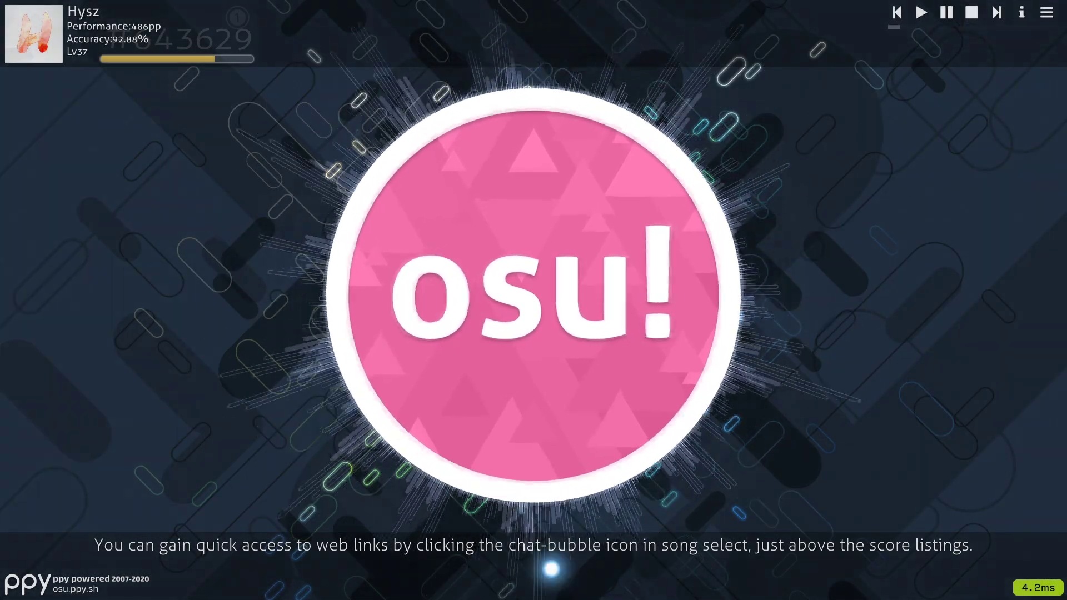
Step: Set the osu! resolution to the widescreen 1366x768 in the game's graphics options
left_click(545, 306)
left_click(734, 353)
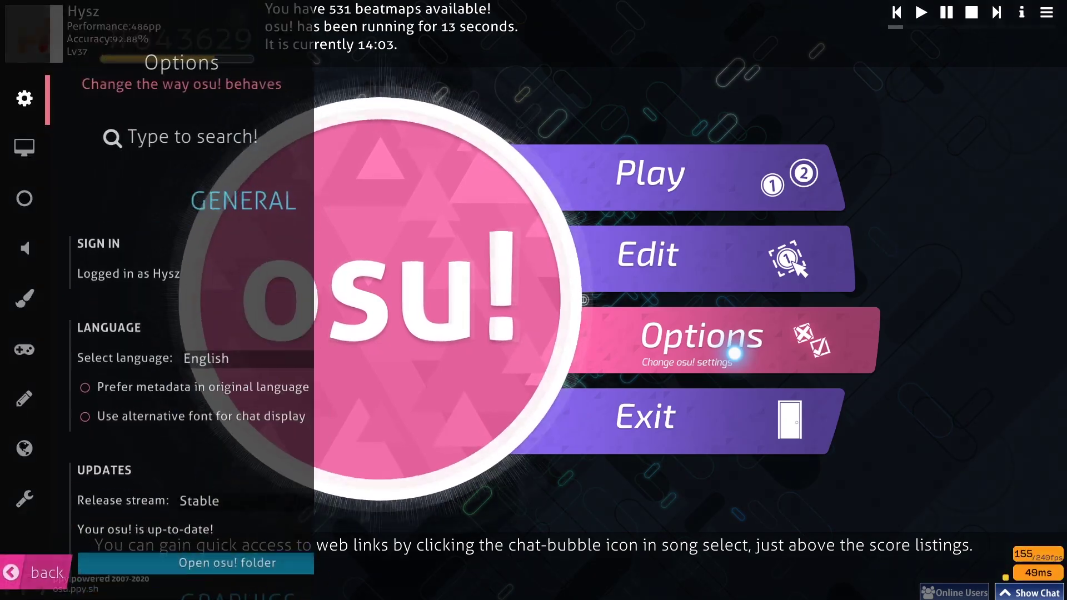
scroll(215, 290, "down", 3)
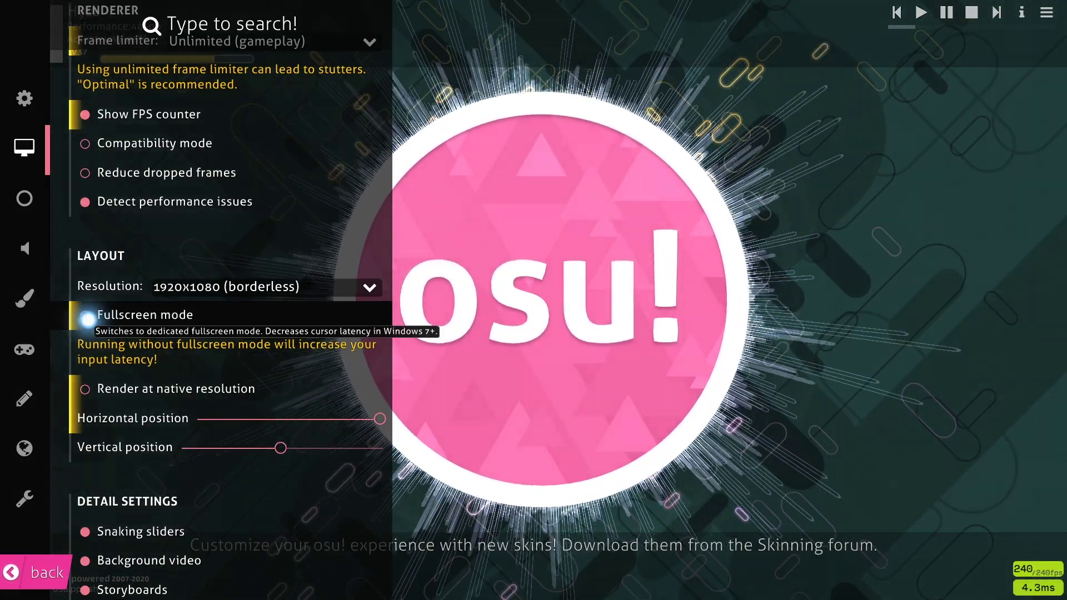
left_click(197, 288)
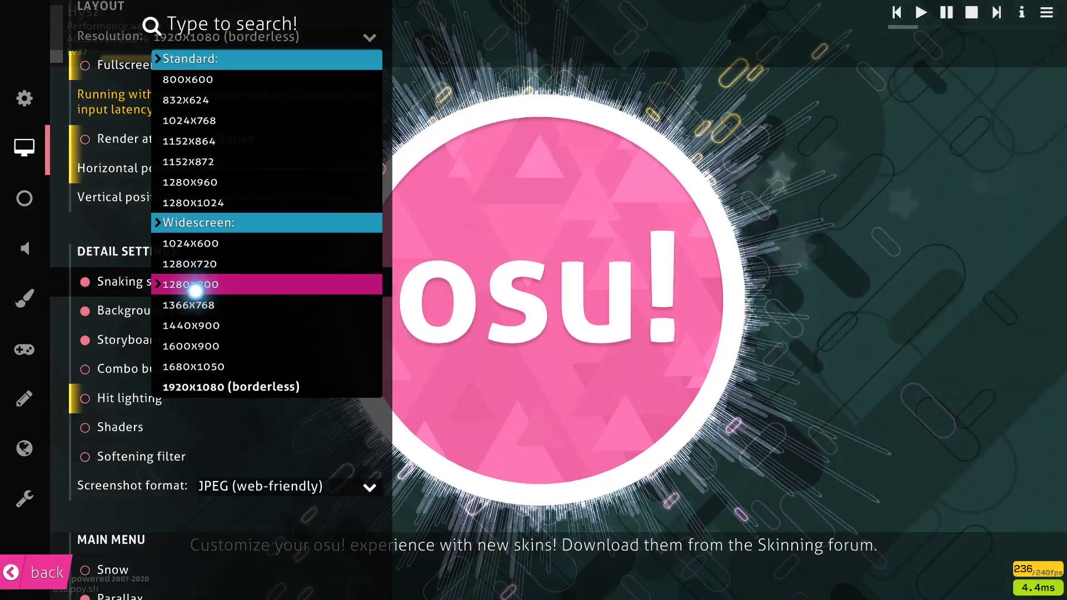
left_click(191, 304)
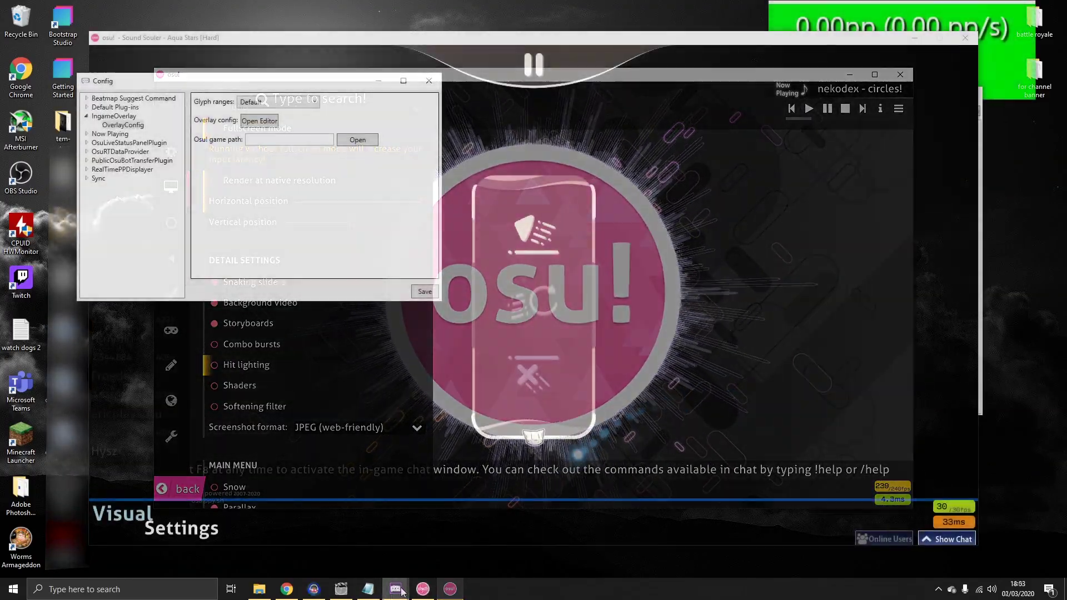
Step: Bring up the Overlay Config Editor, close the Config window and reposition the editor over the paused game
mouse_move(403, 590)
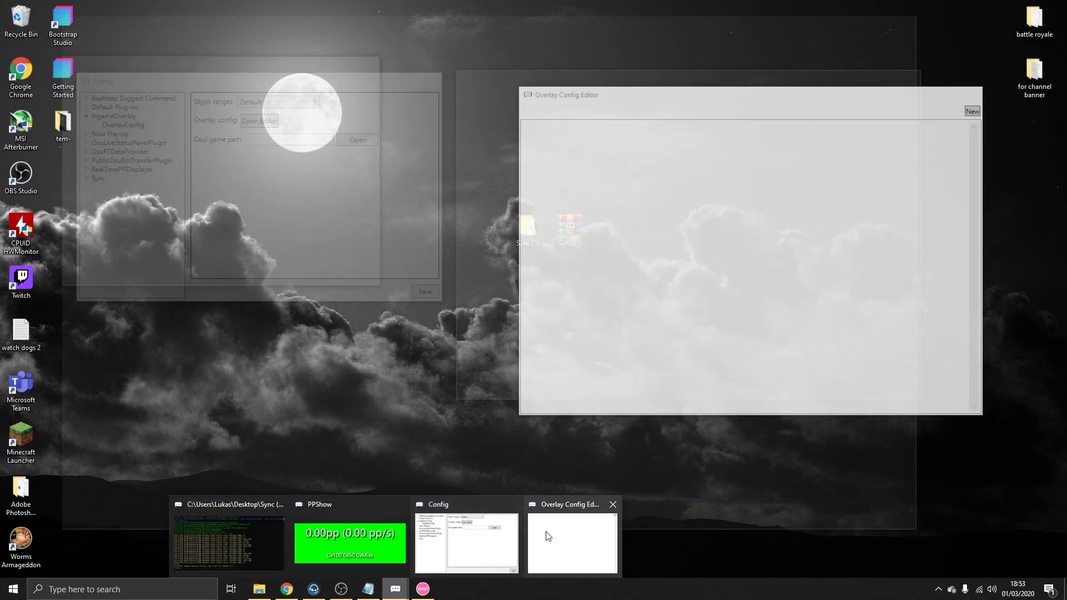
left_click(545, 535)
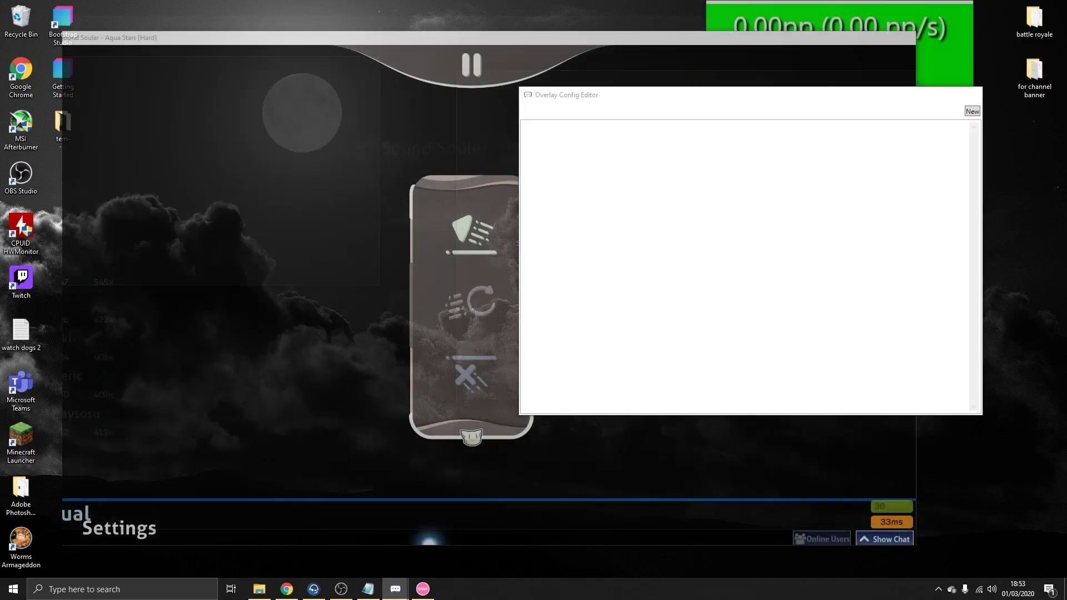
left_click(429, 81)
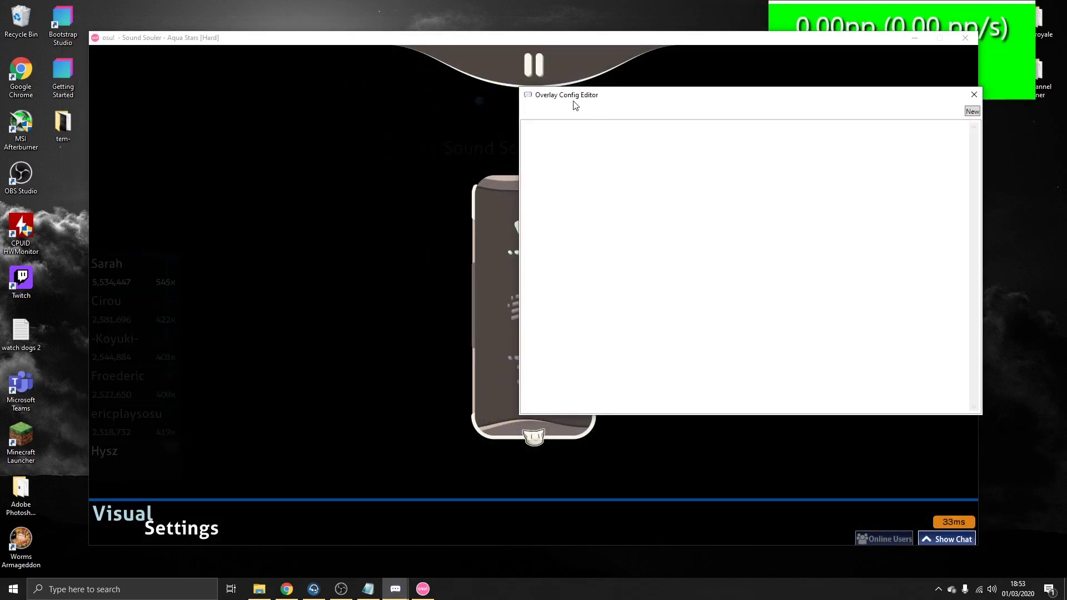
left_click_drag(573, 98, 606, 114)
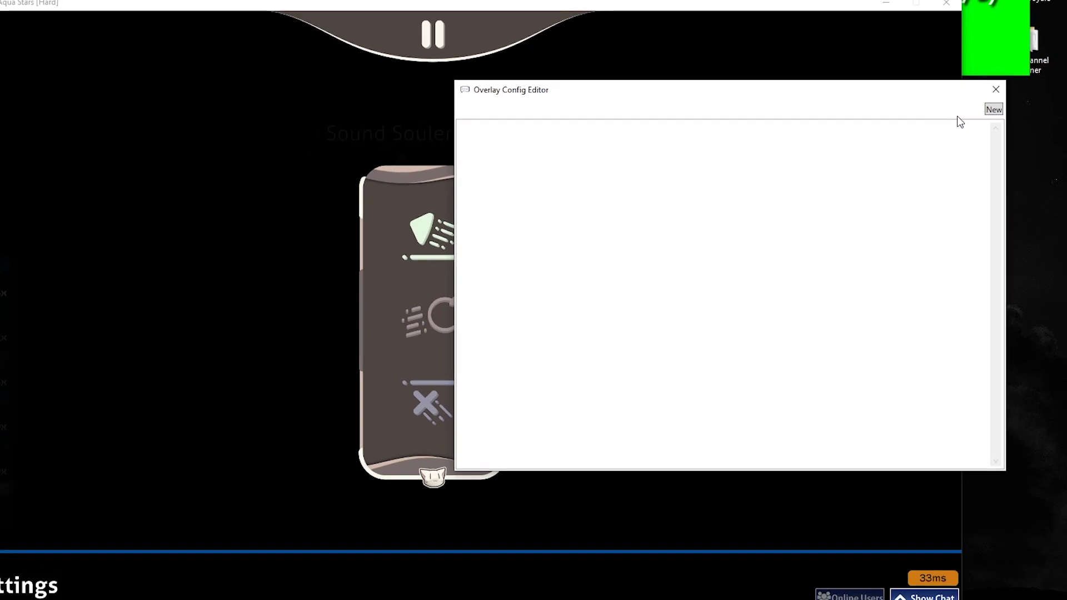
Step: Add a new overlay entry and shorten its MMF name to rtpp
left_click(969, 84)
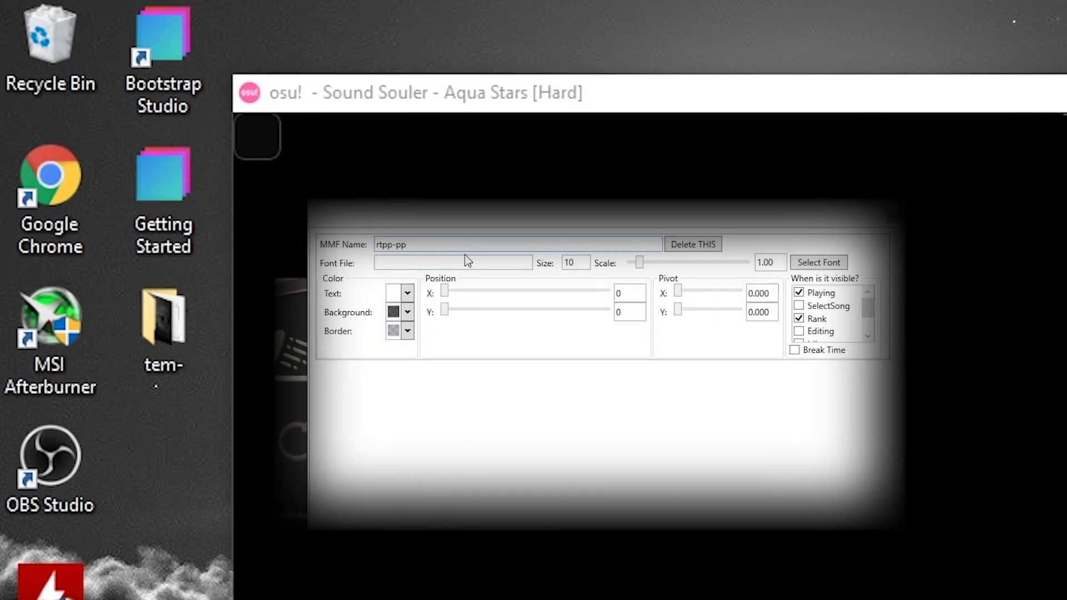
key("BackSpace")
key("BackSpace")
key("BackSpace")
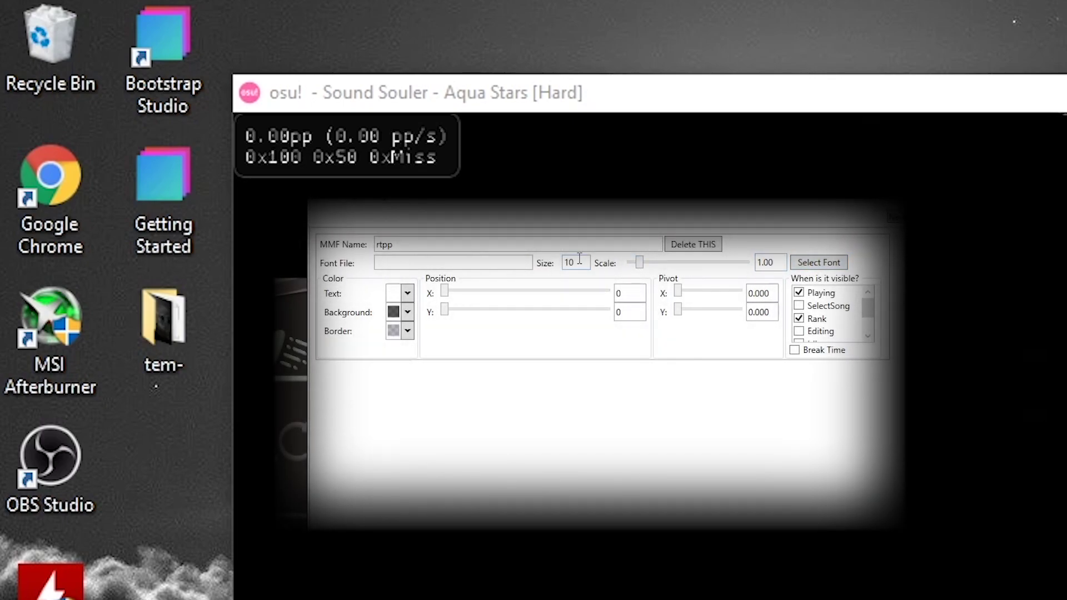
Step: Set the rtpp overlay's font to Comic Sans MS, Regular, size 20
key("BackSpace")
key("BackSpace")
left_click(817, 264)
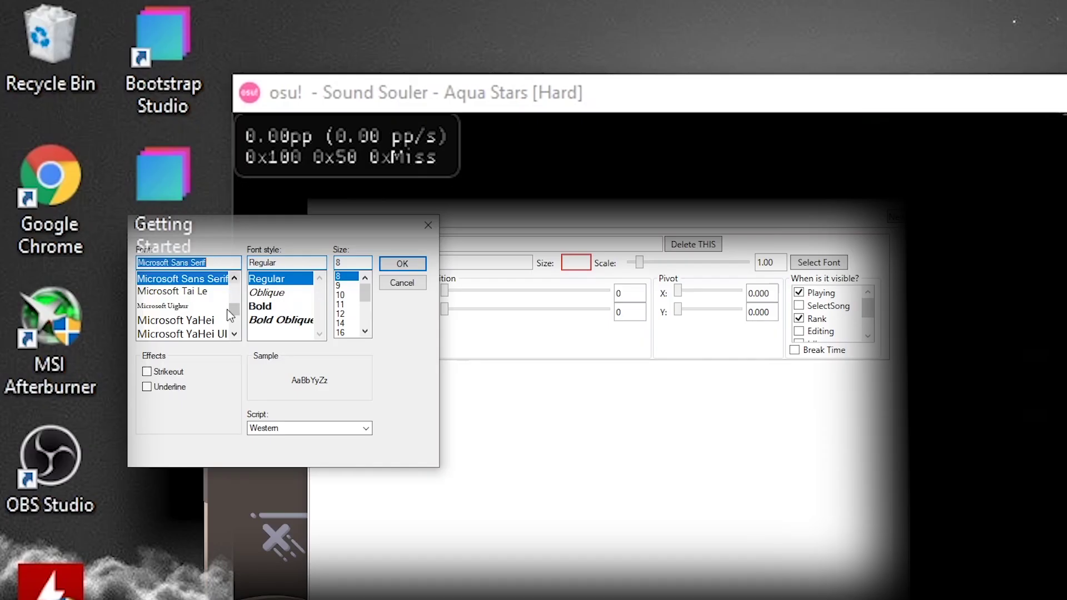
mouse_move(235, 309)
left_mouse_down()
mouse_move(237, 328)
mouse_move(230, 289)
left_mouse_up()
type("comic")
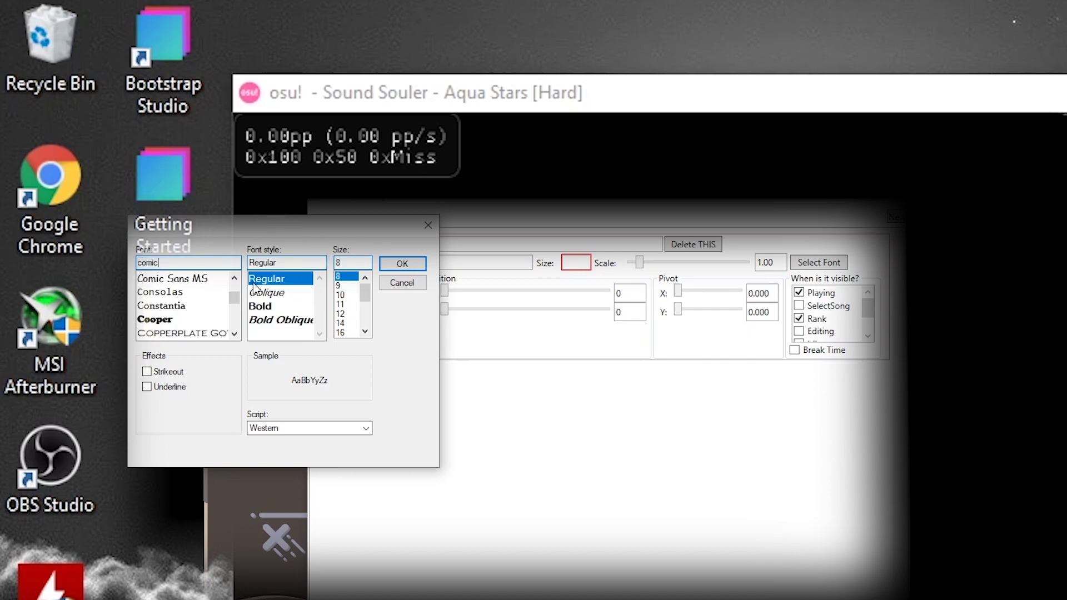
left_click(210, 280)
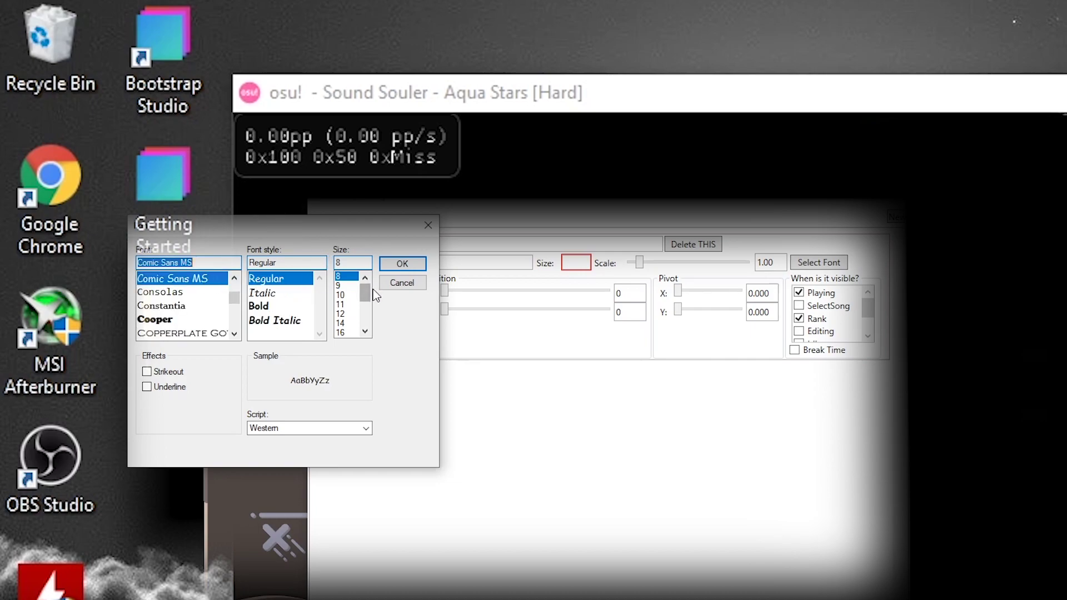
left_click_drag(366, 298, 364, 308)
left_click(341, 313)
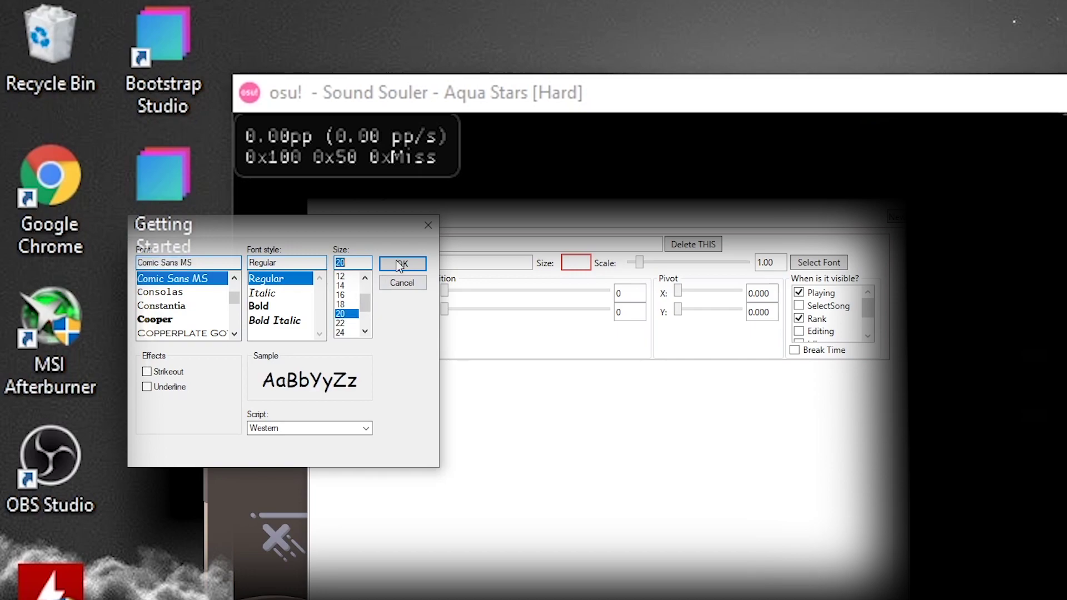
left_click(398, 265)
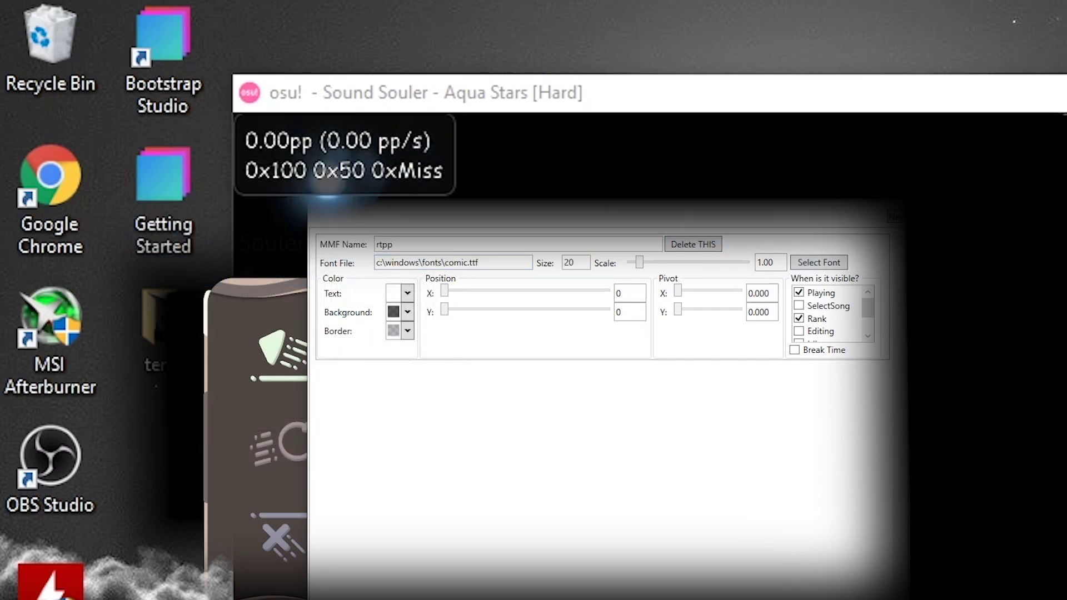
Step: Color the overlay's text red and make its background and border transparent
left_click(409, 314)
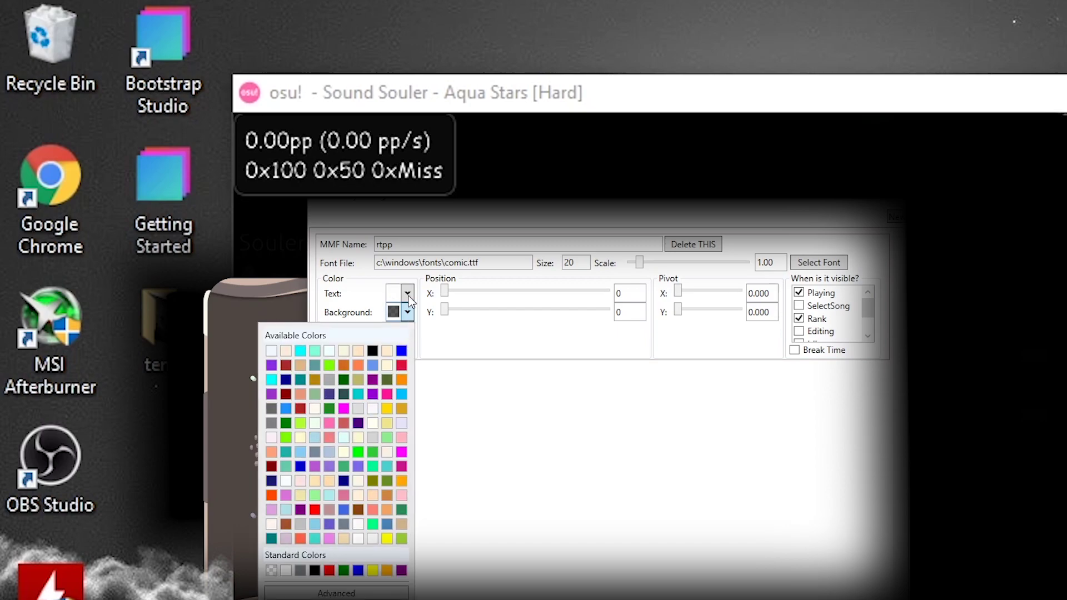
left_click(408, 294)
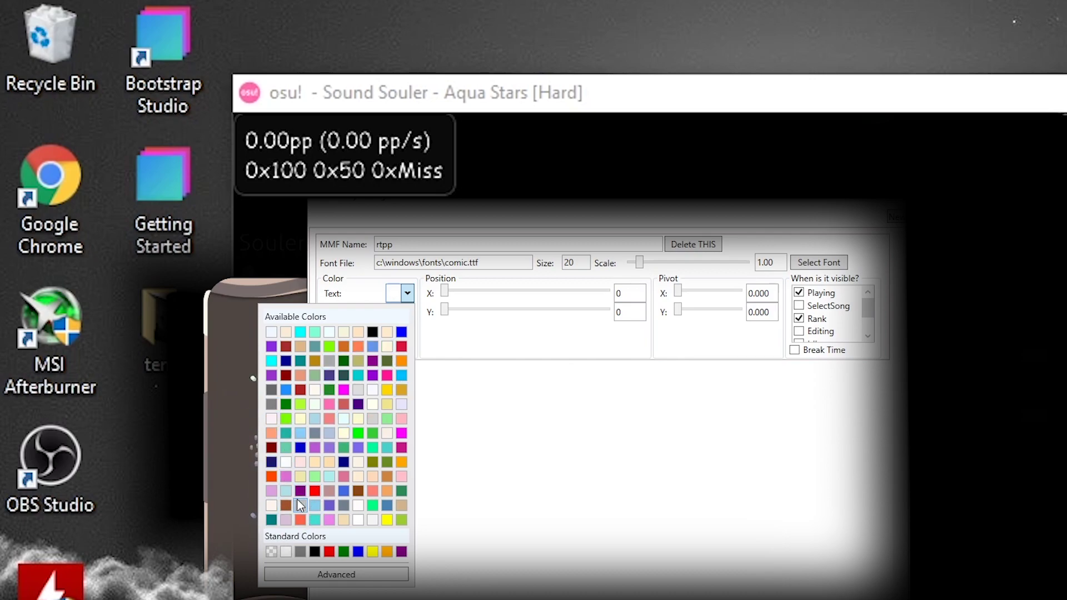
left_click(314, 490)
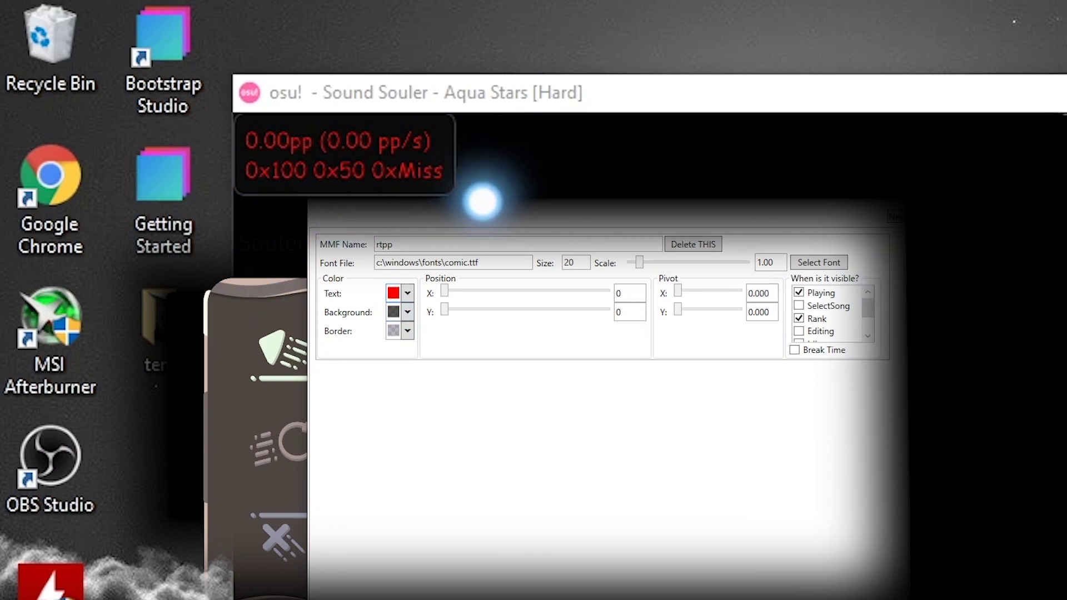
left_click(407, 311)
left_click(272, 571)
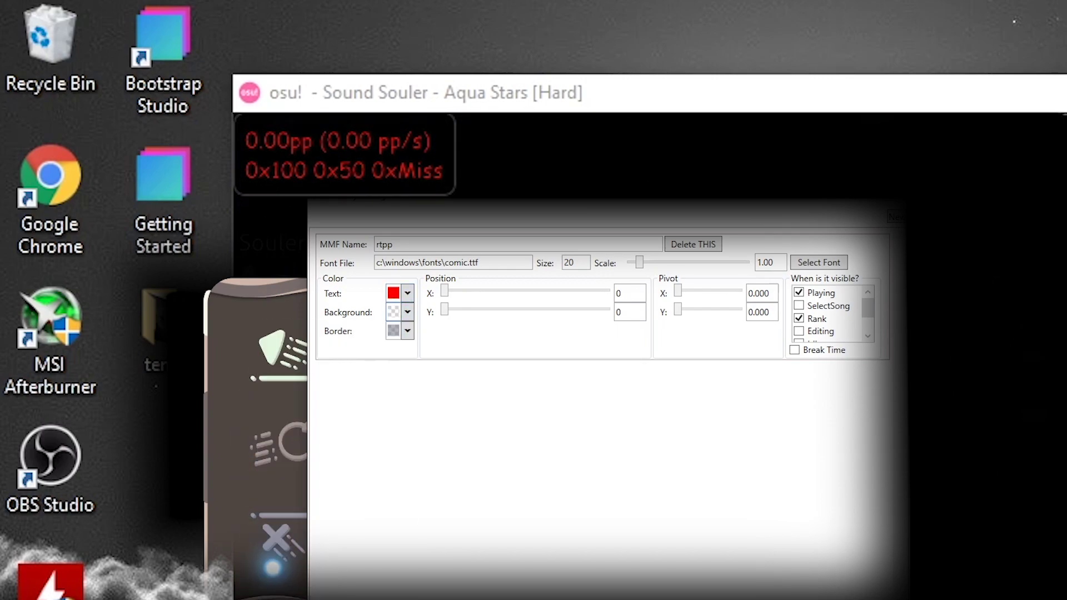
left_click(405, 332)
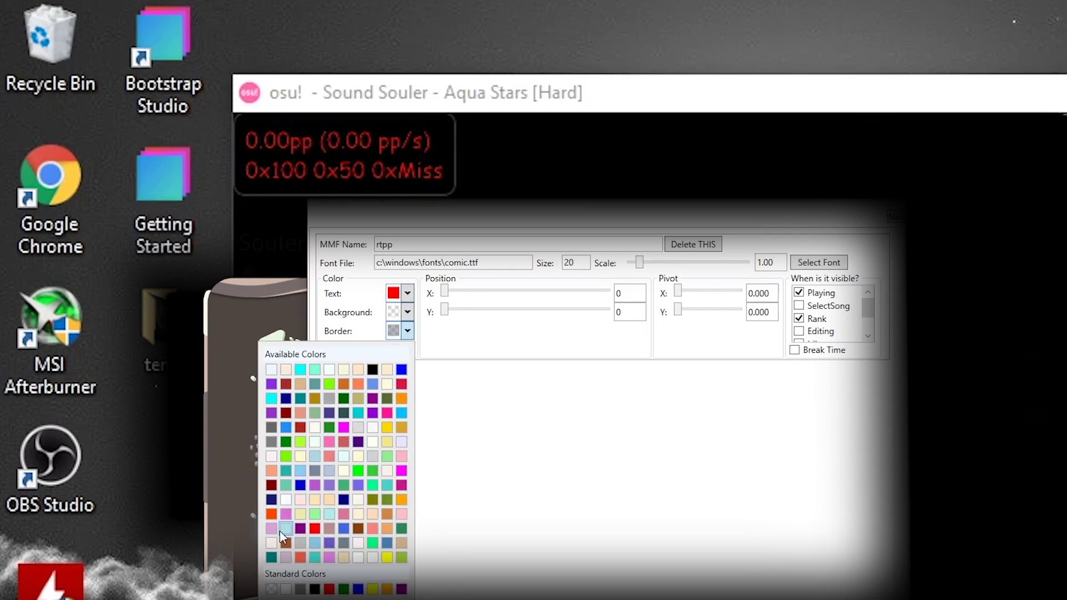
left_click(271, 588)
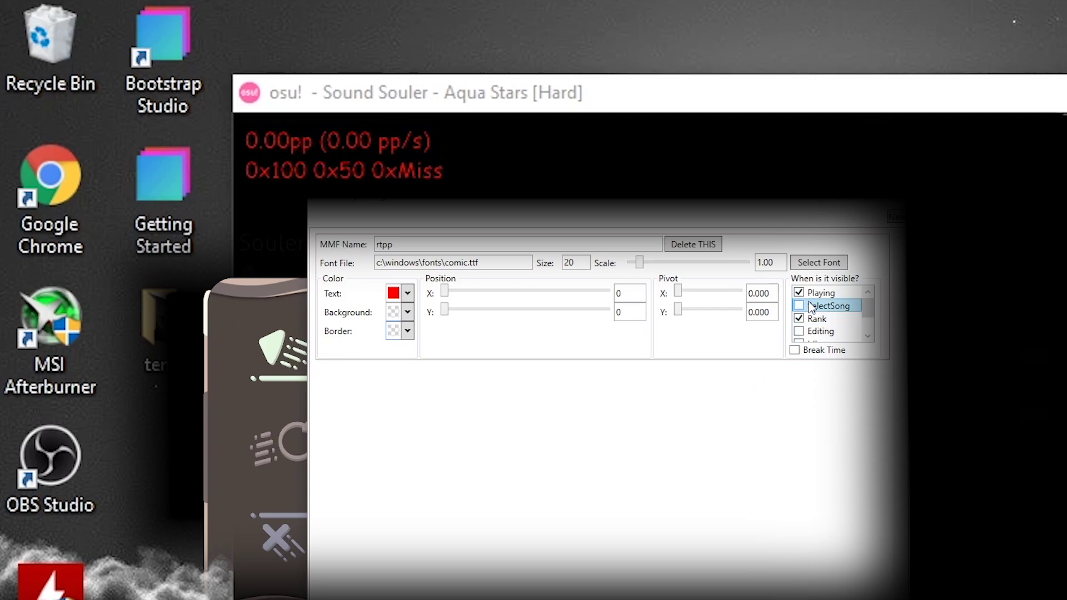
Step: Increase the overlay's Comic Sans MS font size to 28
left_click(814, 264)
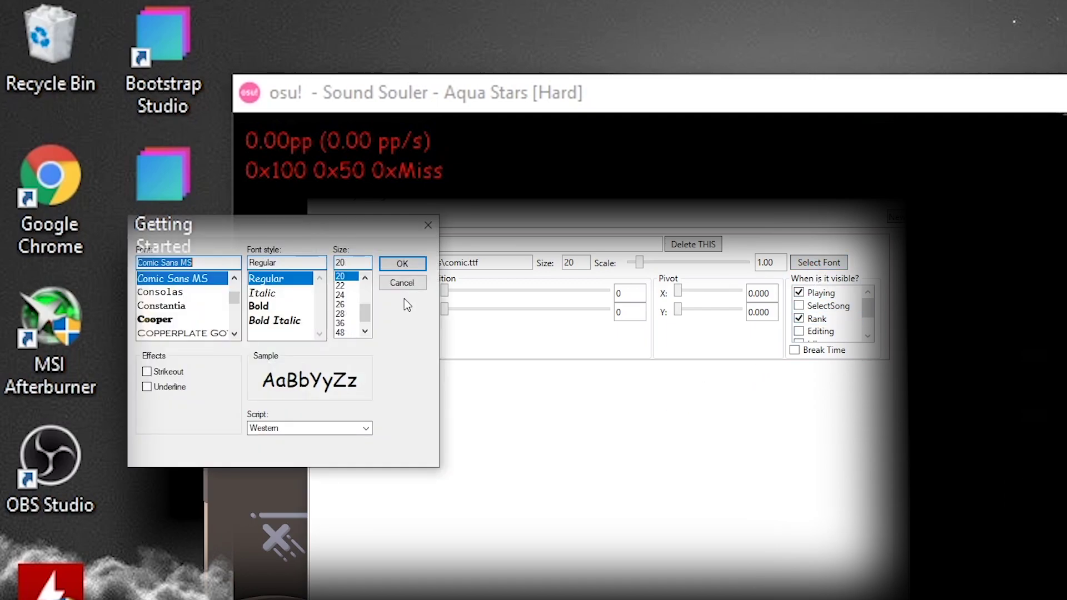
left_click(353, 323)
left_click(404, 266)
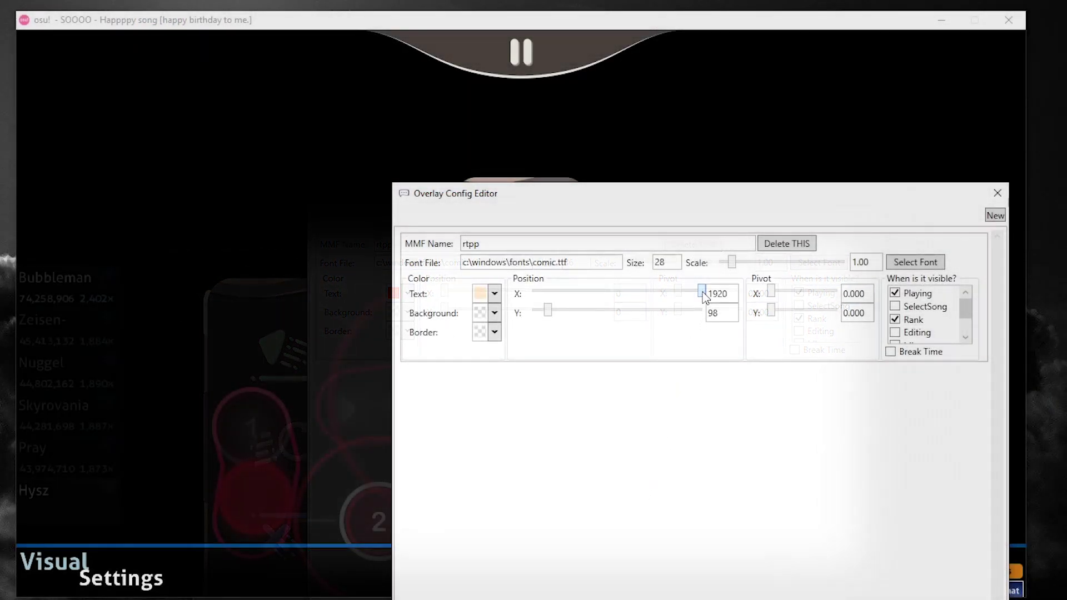
Step: Set the overlay's position to X 0 and Y 0 and try out its Y pivot and scale sliders
left_click_drag(705, 298, 559, 317)
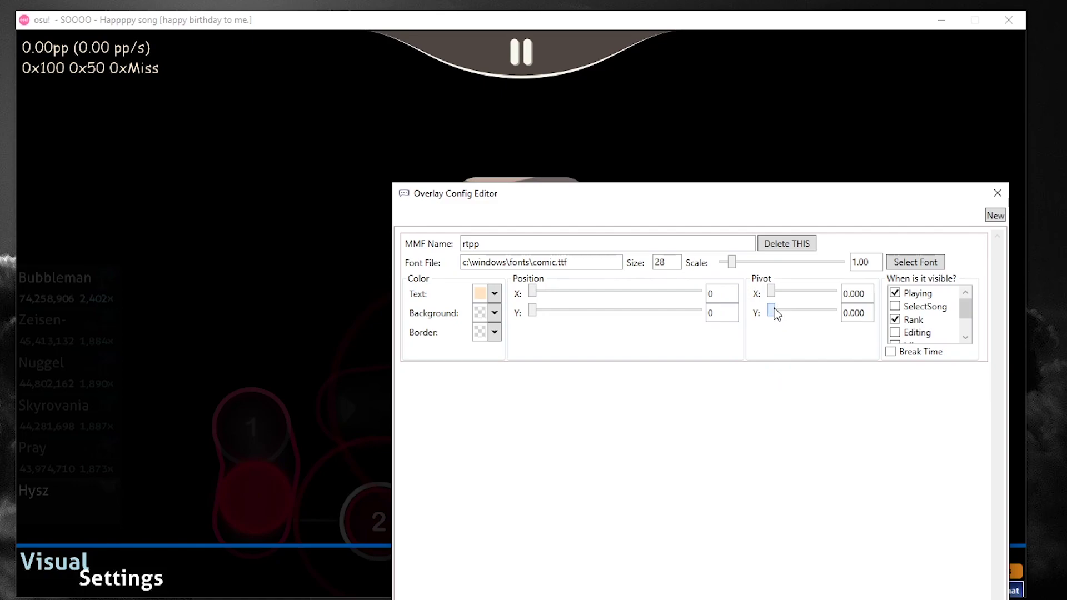
mouse_move(772, 310)
left_mouse_down()
mouse_move(829, 311)
mouse_move(759, 315)
mouse_move(838, 294)
mouse_move(779, 295)
mouse_move(770, 309)
mouse_move(847, 313)
mouse_move(760, 314)
left_mouse_up()
left_click_drag(775, 314, 784, 313)
mouse_move(737, 266)
left_mouse_down()
mouse_move(759, 263)
mouse_move(796, 286)
mouse_move(788, 273)
mouse_move(744, 271)
left_mouse_up()
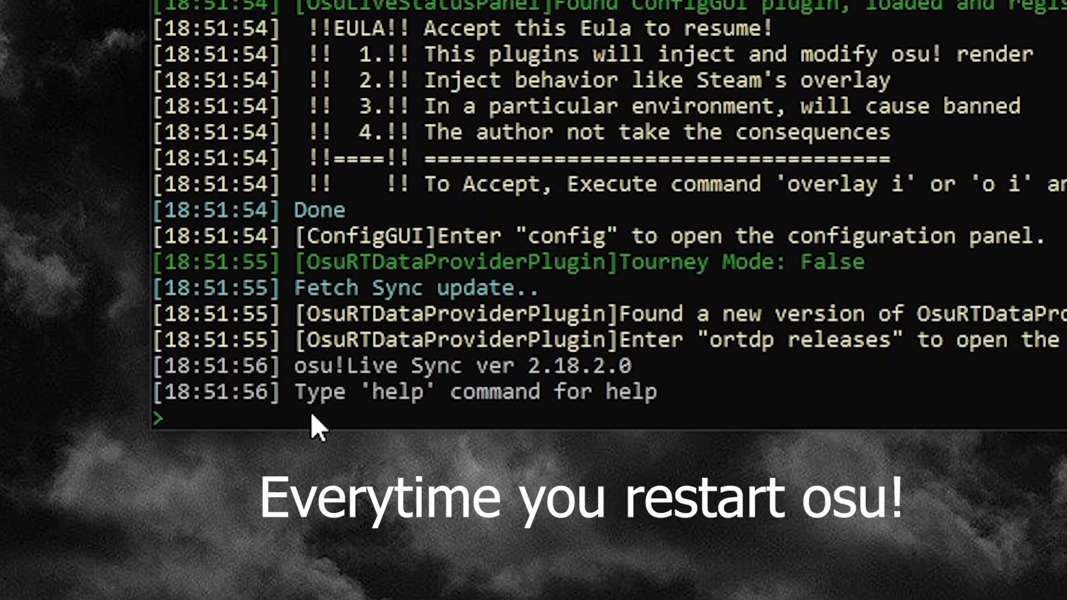
Step: Run the command "o i" in the Sync console to accept the overlay EULA and start the overlay injection
key("Return")
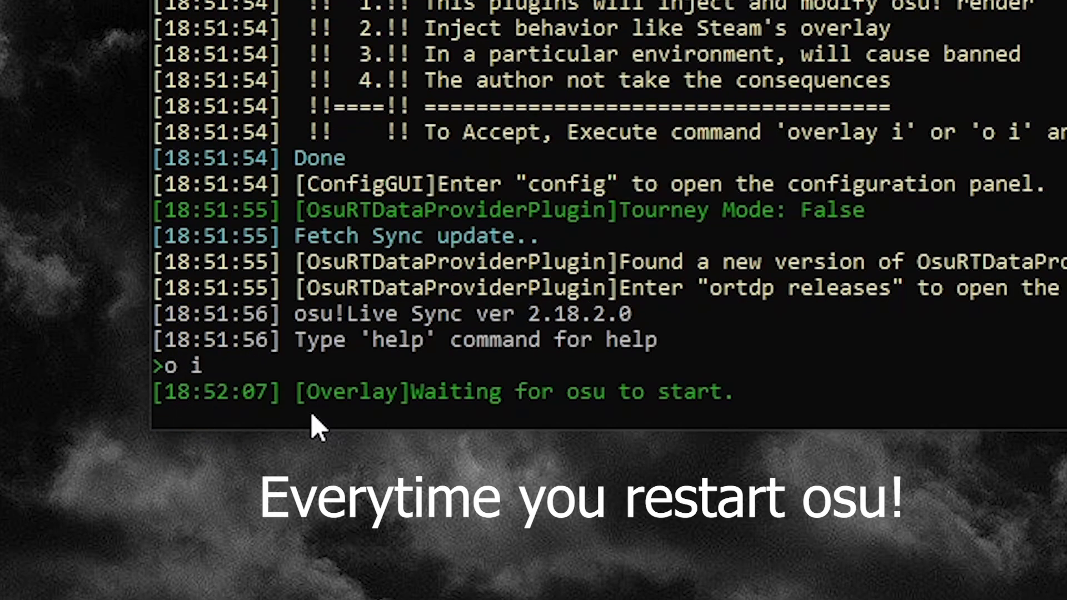
left_click_drag(408, 394, 738, 406)
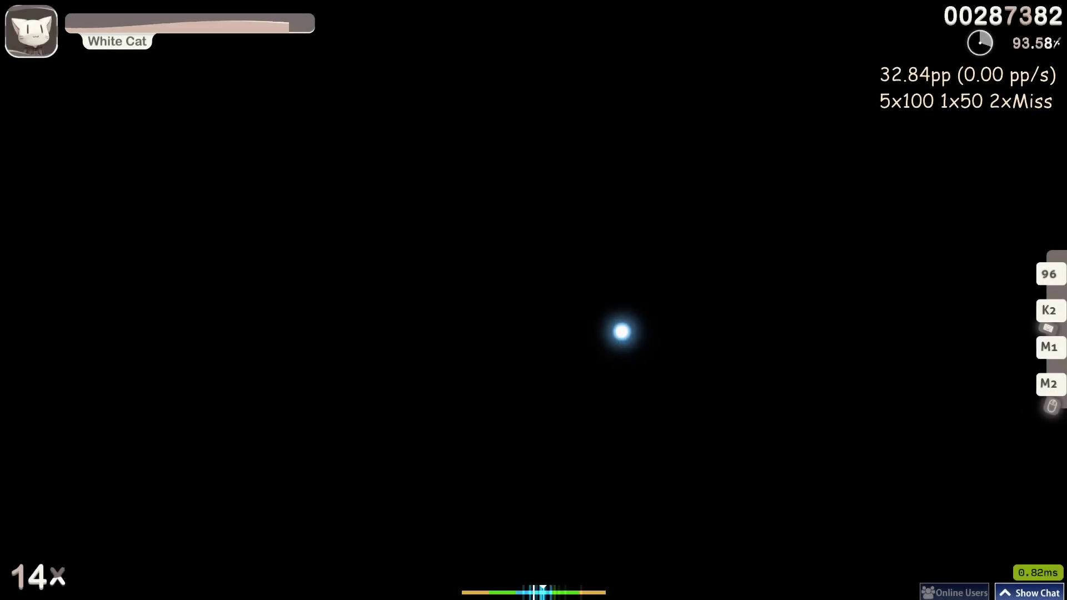
Step: Play through a beatmap in osu! to check the real-time pp and hit-count overlay during gameplay
key("z")
key("z")
key("z")
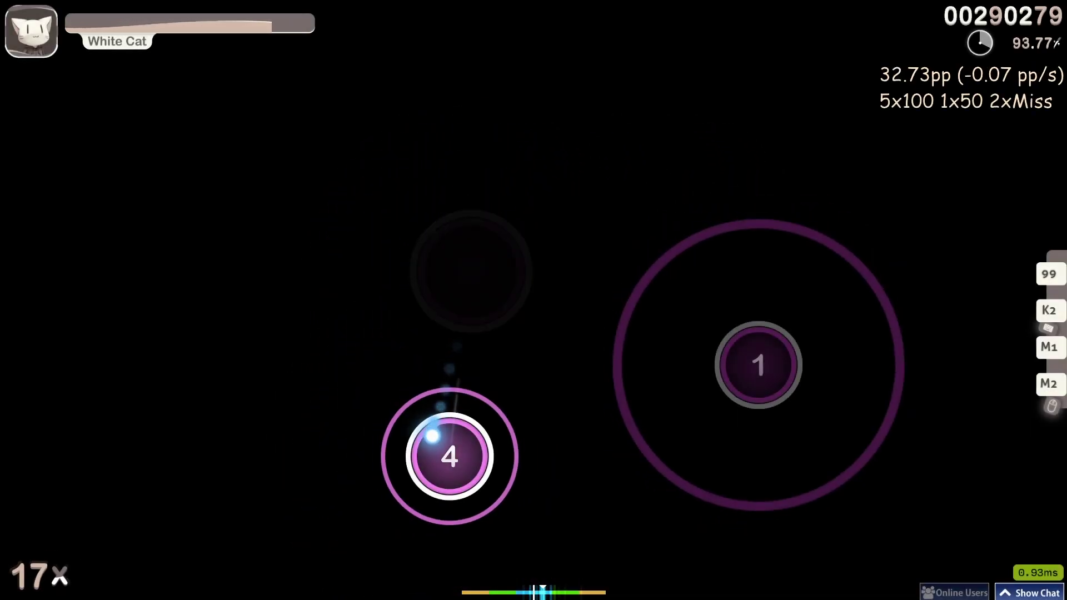
key("z")
key("z")
key("z")
key("z")
key("z")
key("z")
key("z")
key("z")
key("z")
key("z")
key("z")
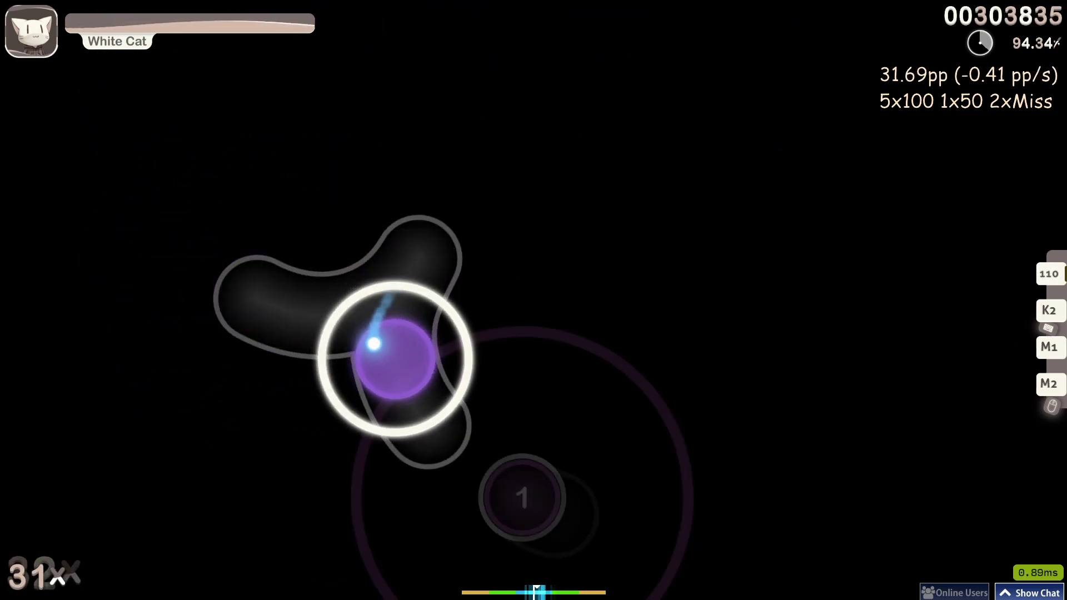
key("z")
key("z")
key("z")
key("z")
key("z")
key("z")
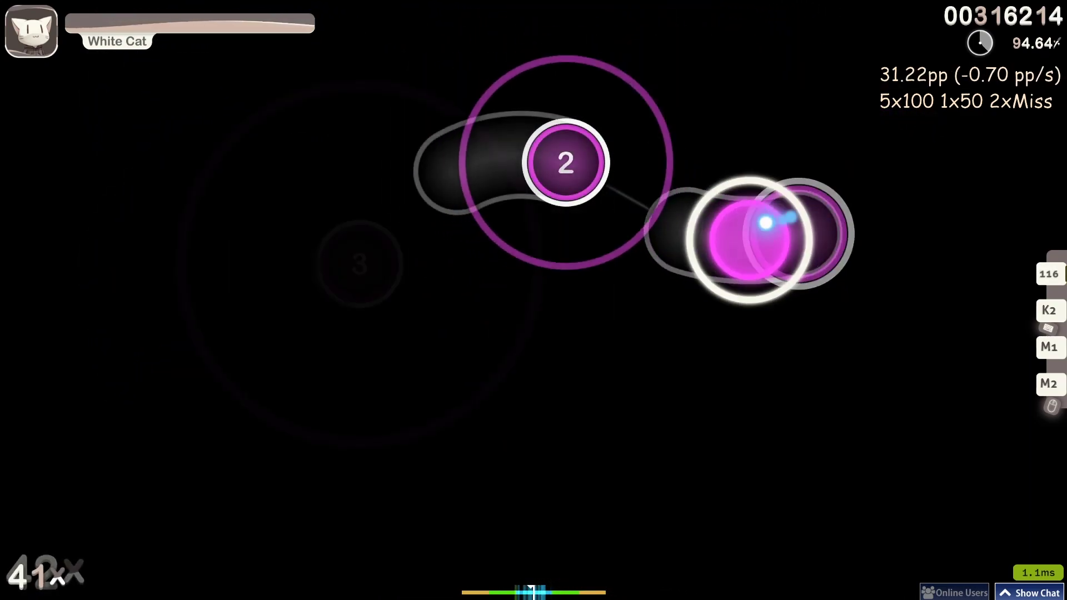
key("z")
key("z")
key("z")
key("z")
key("z")
key("z")
key("z")
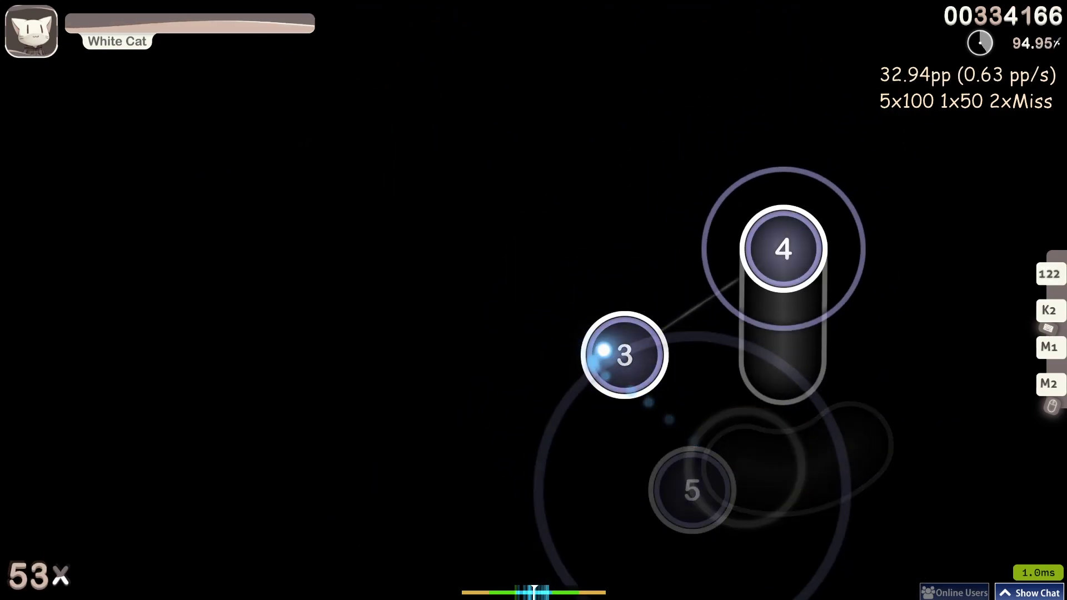
key("z")
key("z")
key("z")
key("z")
key("z")
key("z")
key("z")
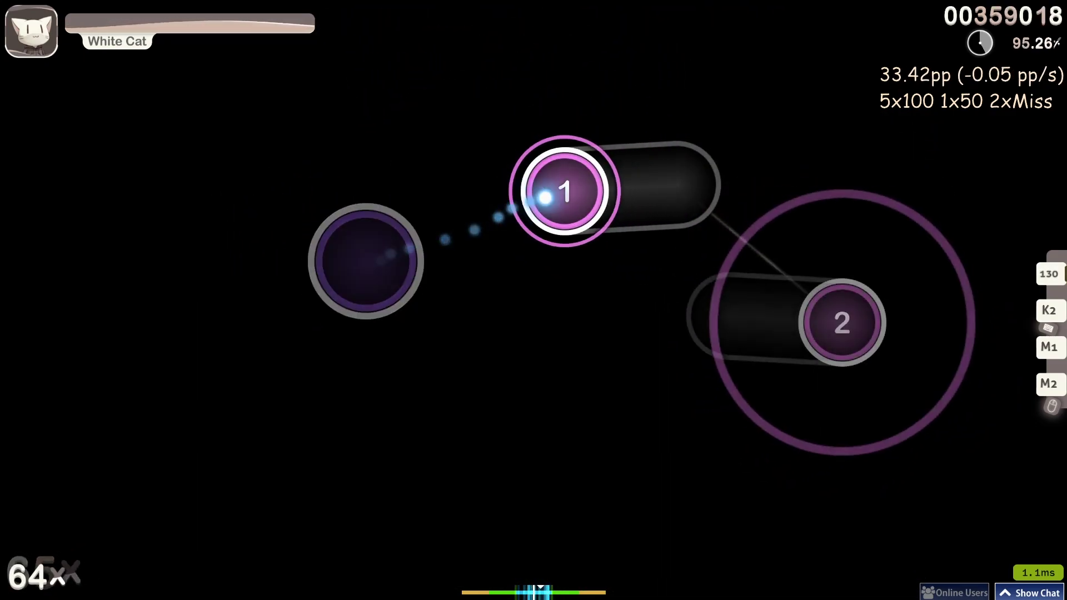
key("z")
key("z")
key("z")
key("z")
key("z")
key("z")
key("z")
key("z")
key("z")
key("z")
key("z")
key("z")
key("z")
key("z")
key("z")
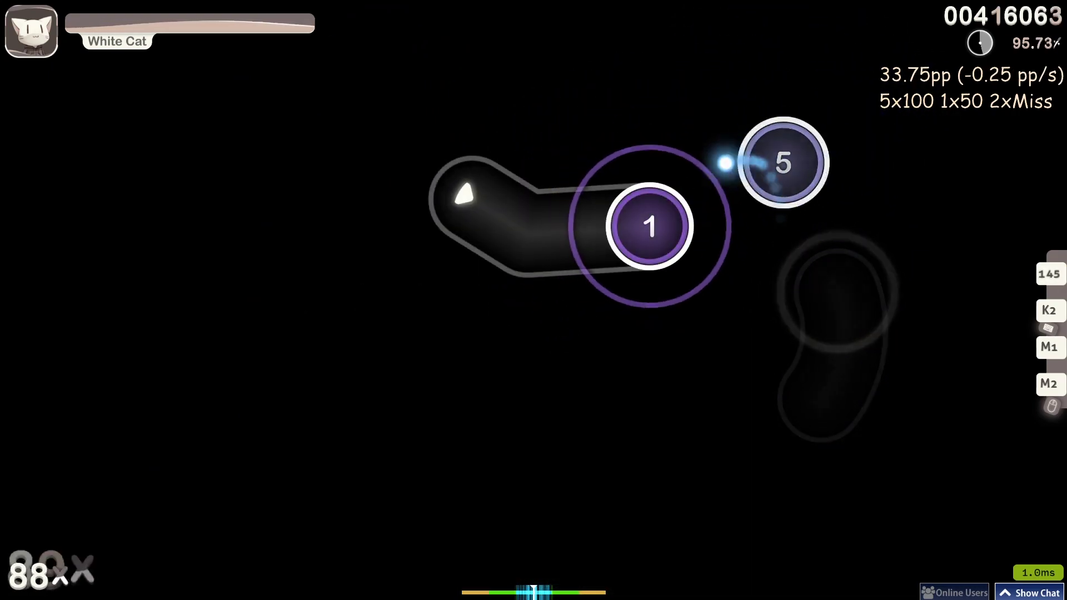
key("z")
key("z")
key("z")
key("z")
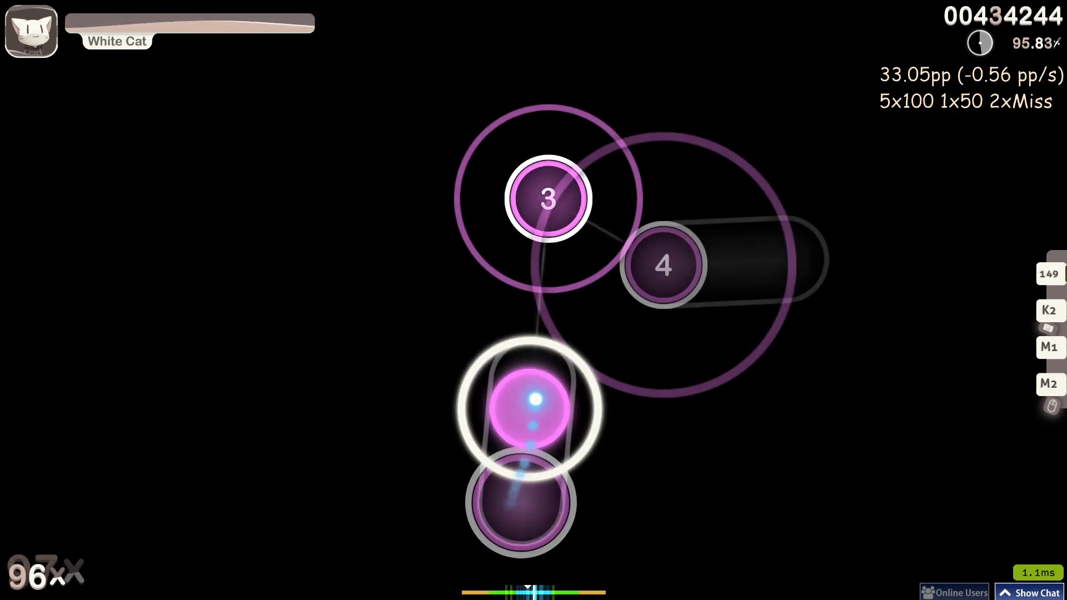
key("z")
key("z")
key("z")
key("z")
key("z")
key("z")
key("z")
key("z")
key("z")
key("z")
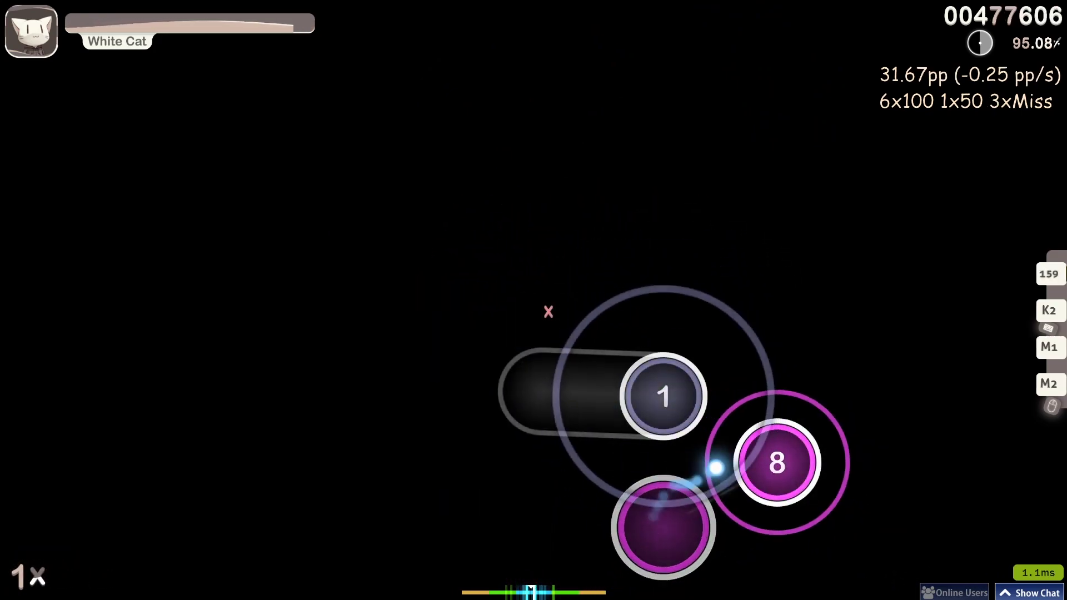
key("z")
key("z")
key("z")
key("z")
key("z")
key("z")
key("z")
key("z")
key("z")
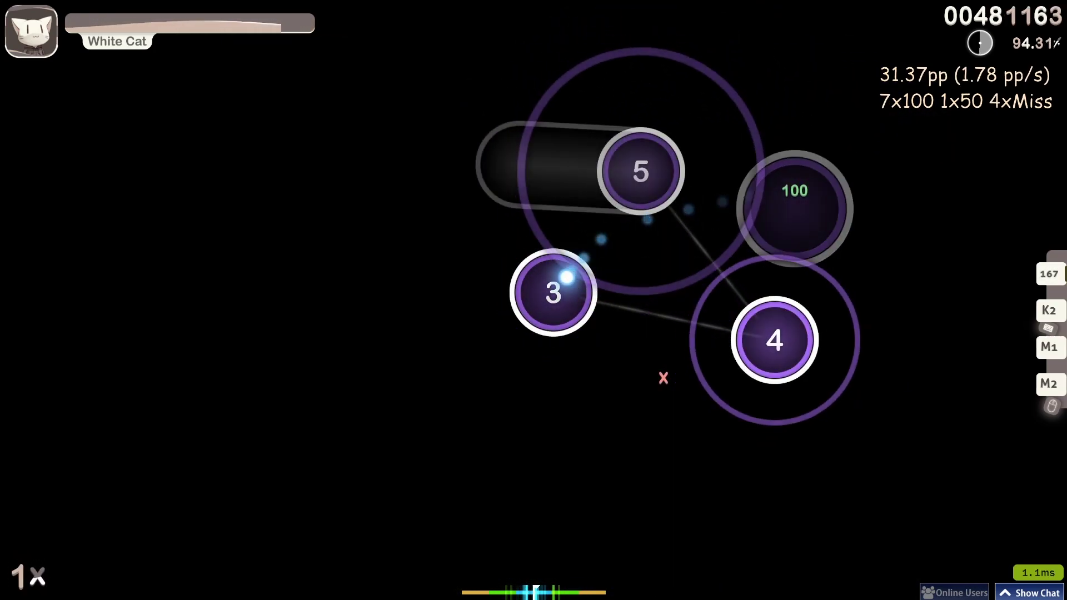
key("z")
key("z")
key("z")
key("z")
key("z")
key("z")
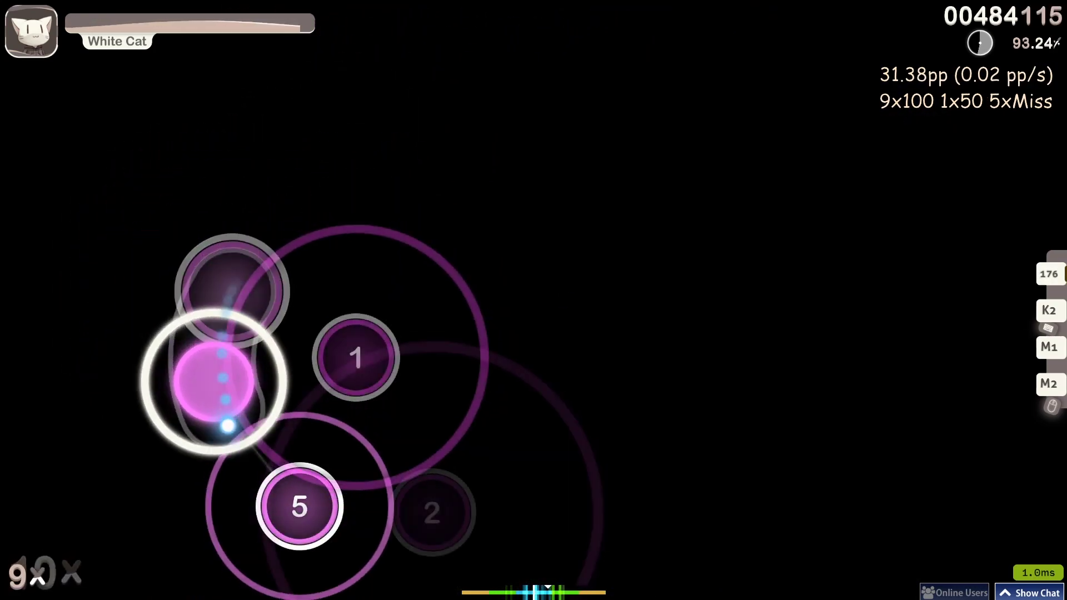
key("z")
key("z")
key("z")
key("z")
key("z")
key("z")
key("z")
key("z")
key("z")
key("z")
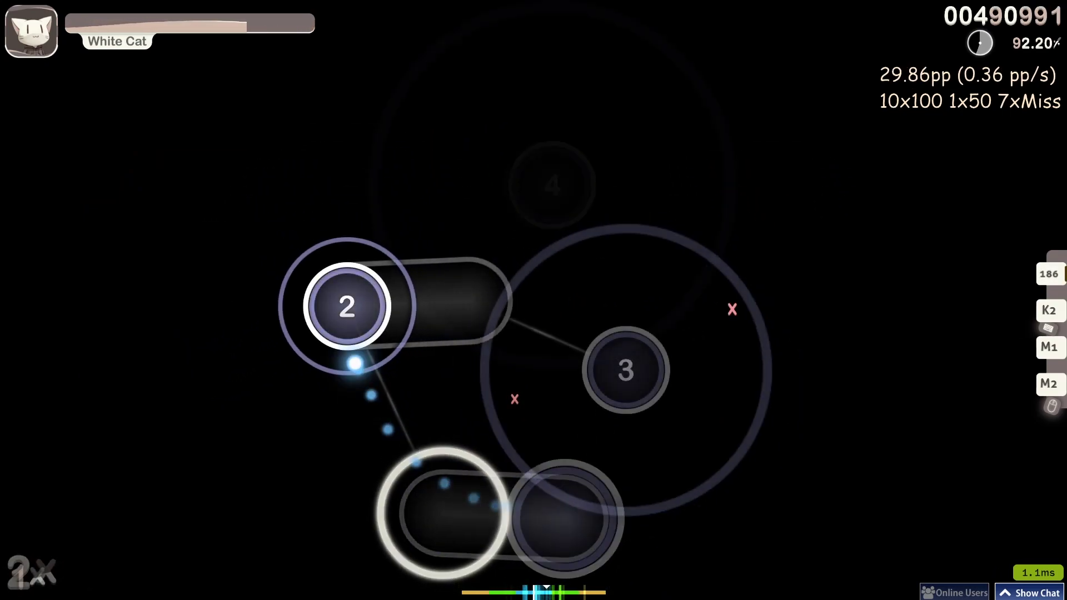
key("z")
key("z")
key("z")
key("z")
key("z")
key("z")
key("z")
key("z")
key("z")
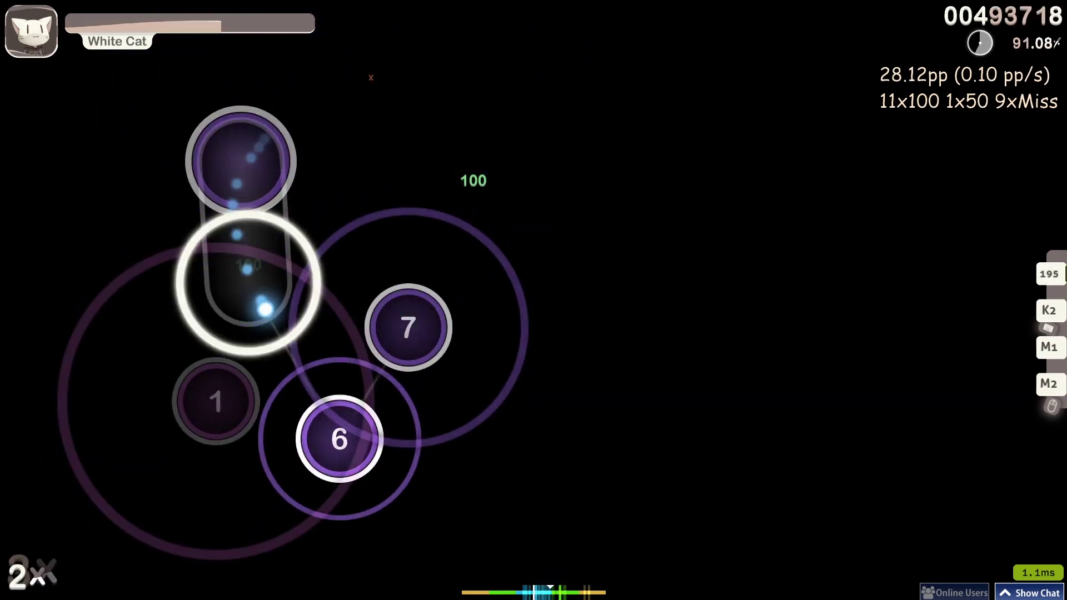
key("z")
key("z")
key("z")
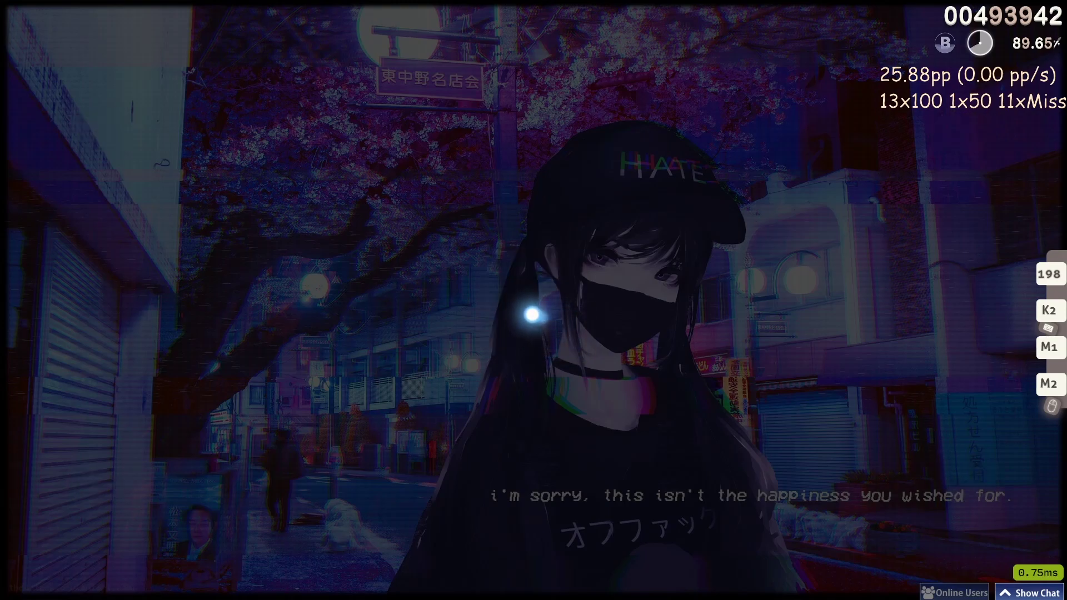
key("x")
key("x")
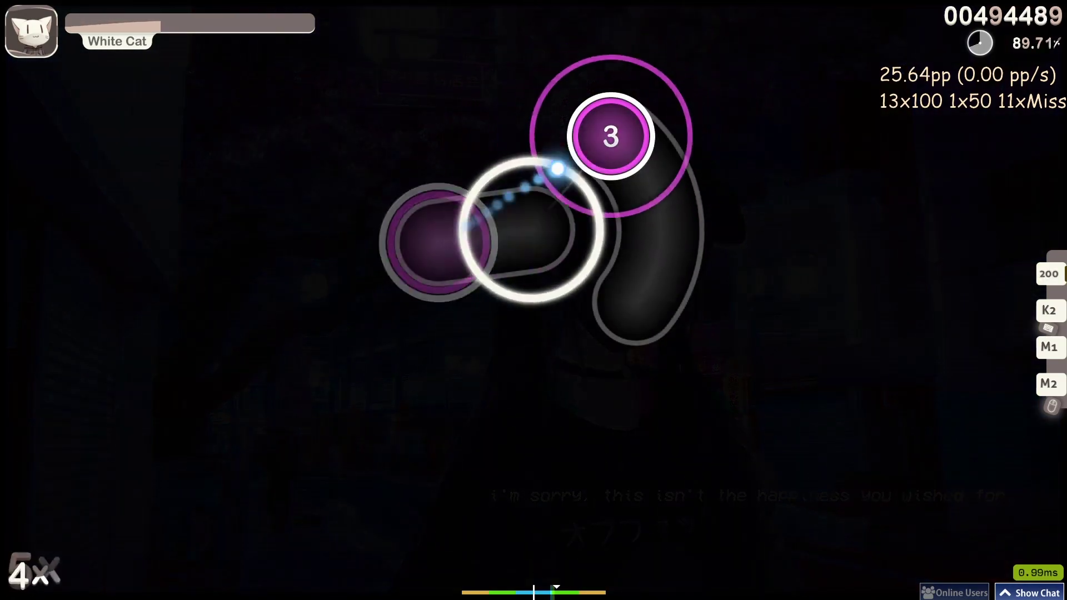
key("x")
key("x")
key("x")
key("x")
key("x")
key("x")
key("x")
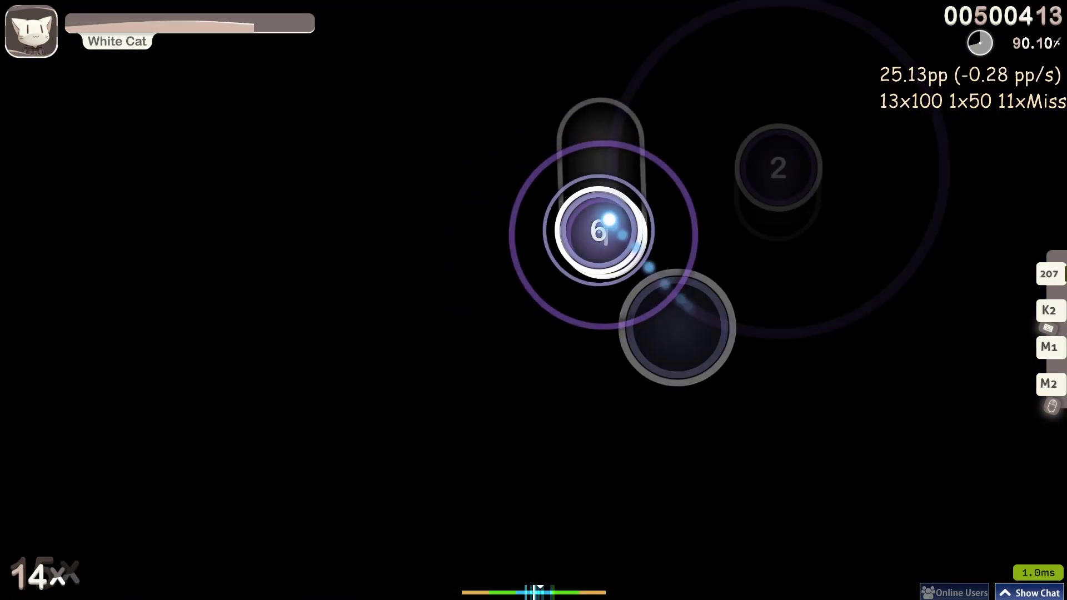
key("x")
key("x")
key("x")
key("x")
key("x")
key("x")
key("x")
key("x")
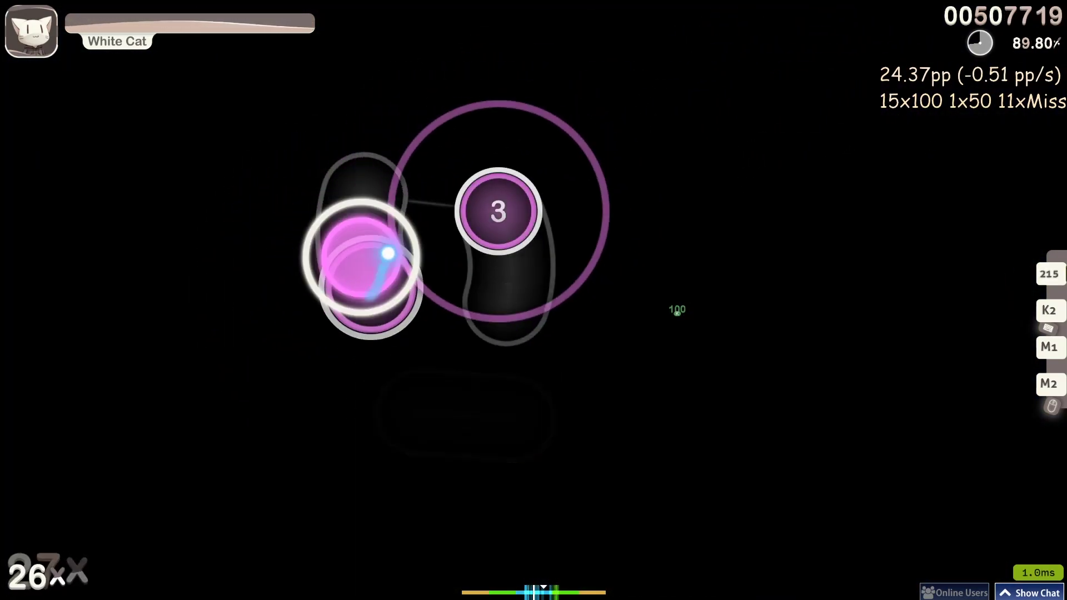
key("x")
key("x")
key("x")
key("x")
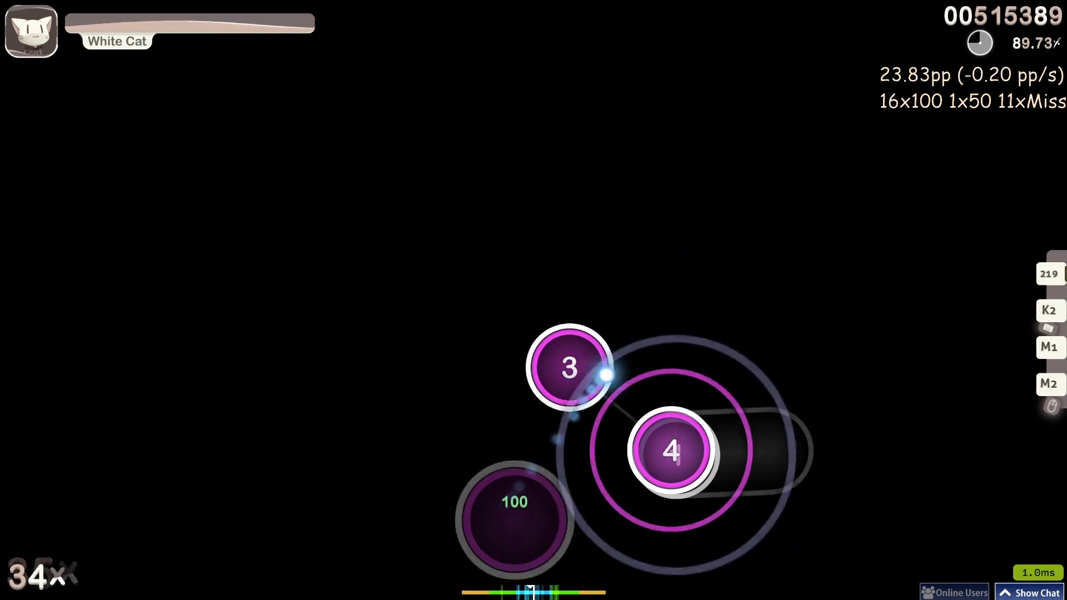
key("x")
key("x")
key("x")
key("x")
key("x")
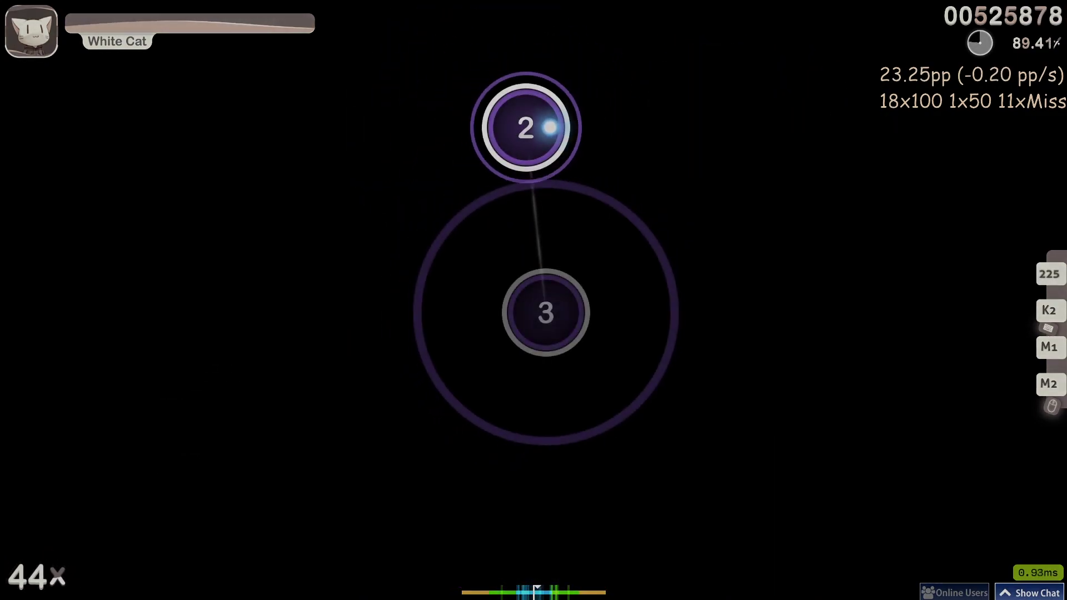